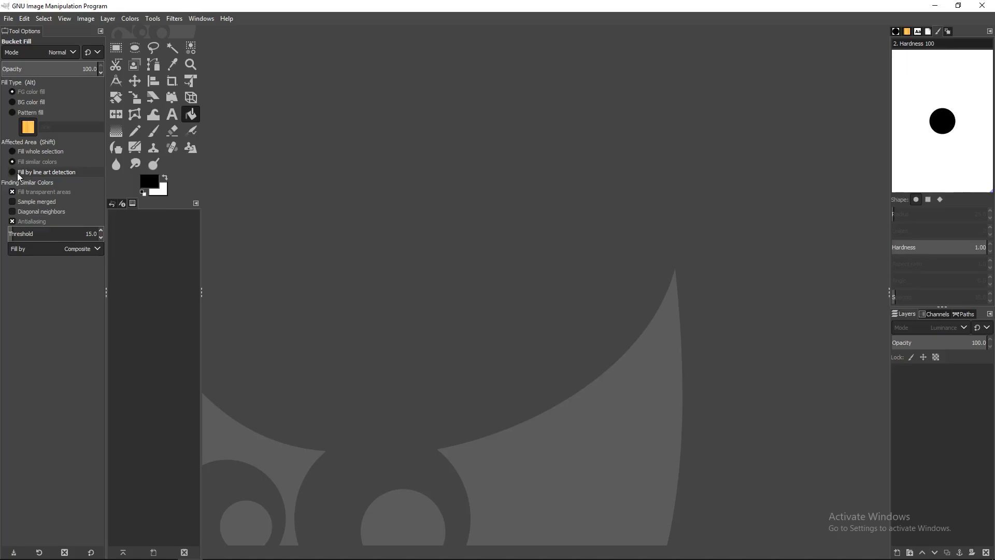
Create a new 1280 × 1280 px image filled with the background color
click(8, 18)
click(8, 18)
click(9, 19)
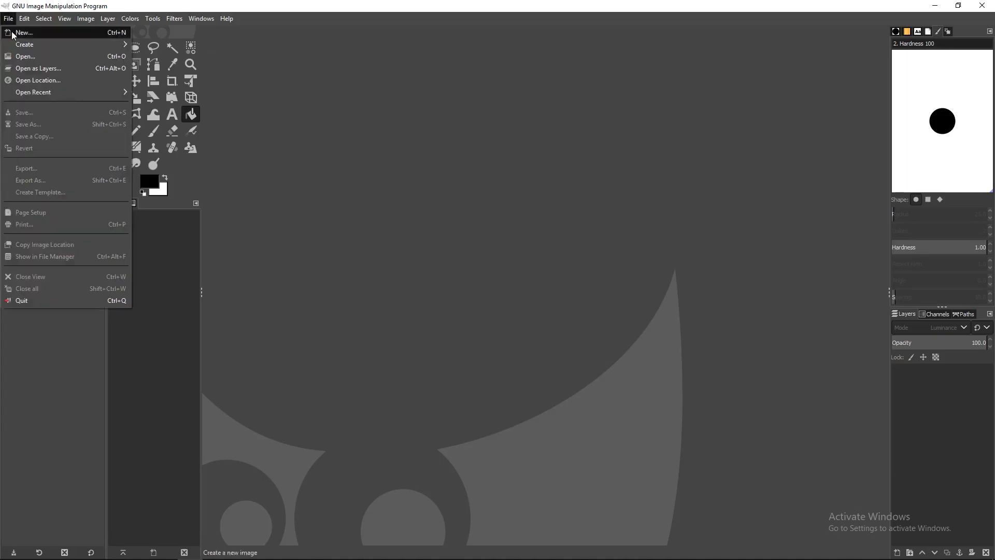
click(20, 32)
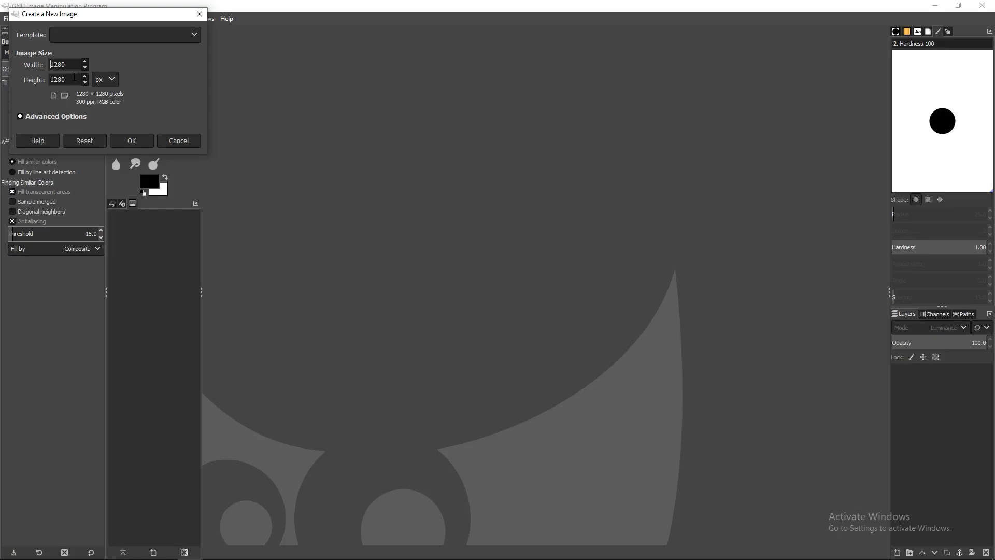
click(20, 117)
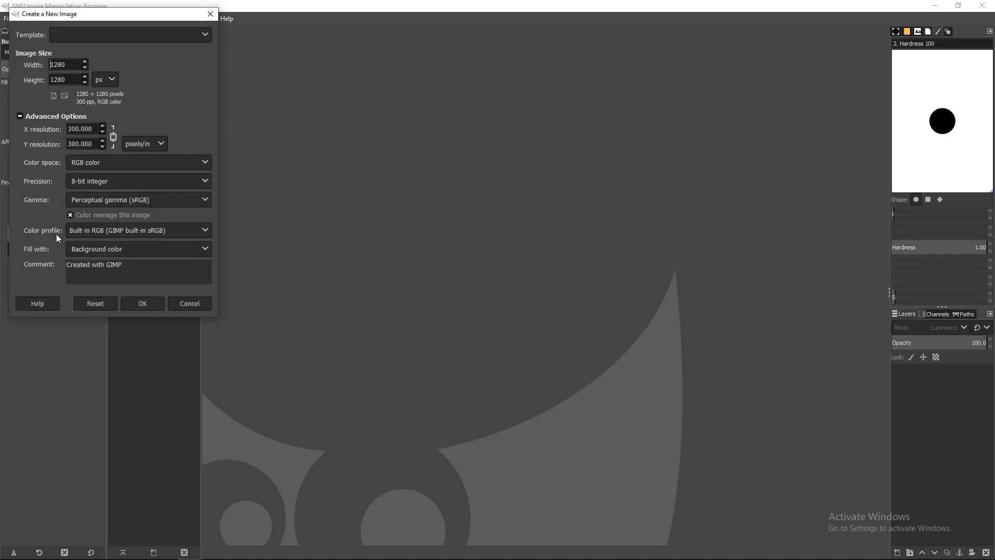
click(74, 253)
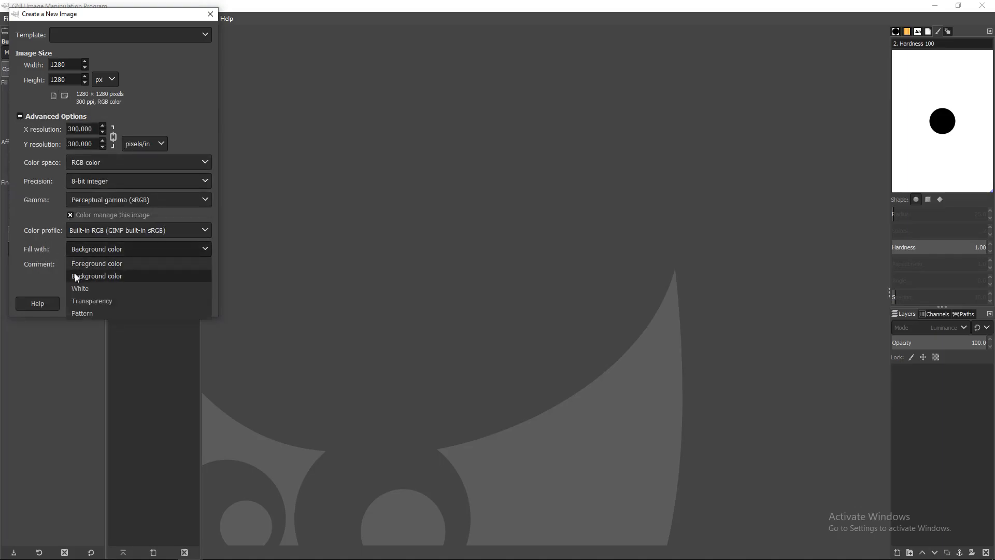
click(78, 273)
click(138, 302)
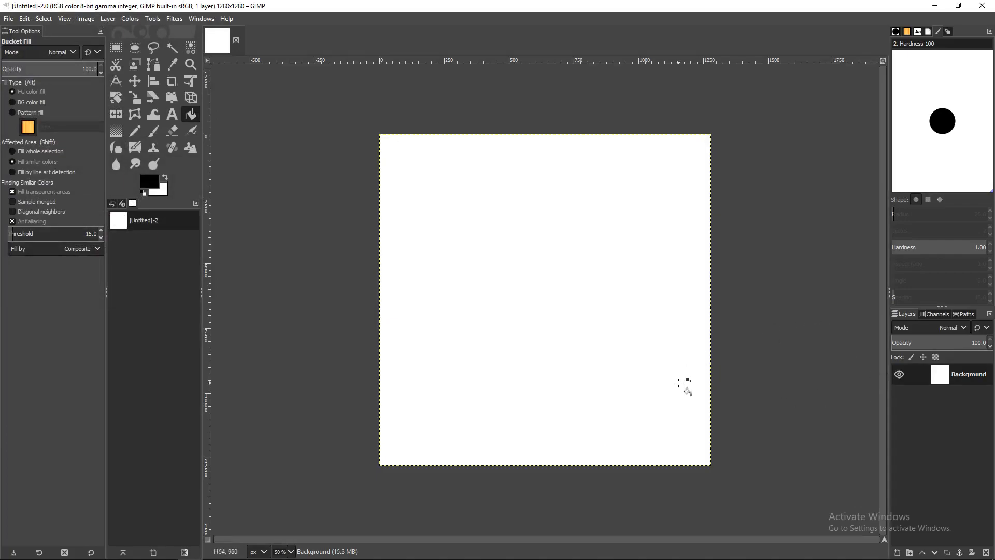
Add a vertical guide by percent at the 50% position
scroll(683, 381, up, 2)
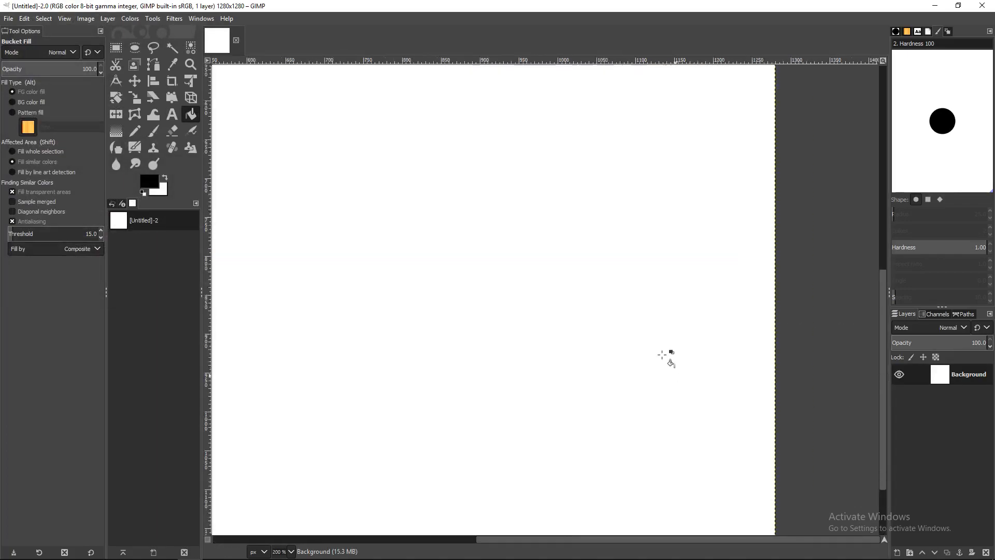
scroll(665, 356, down, 2)
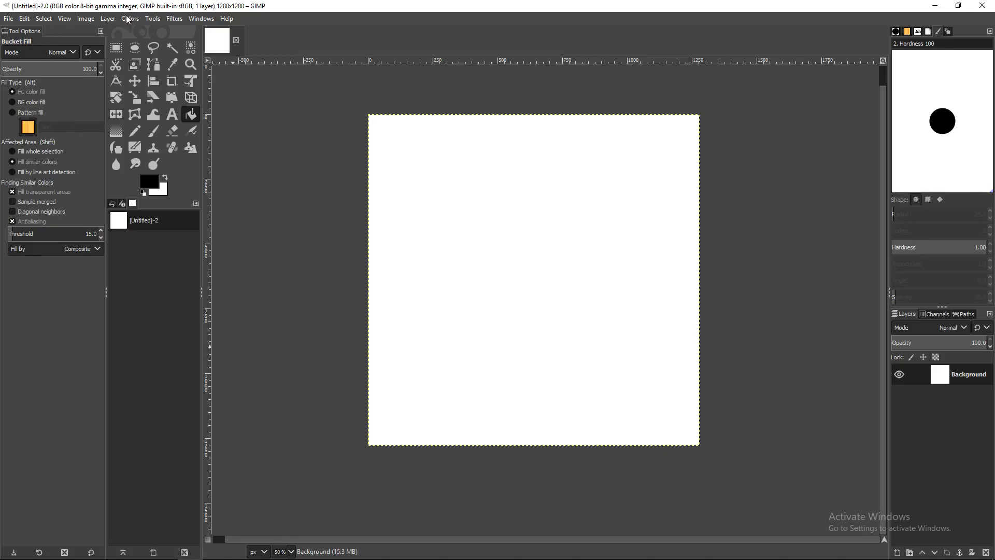
click(86, 19)
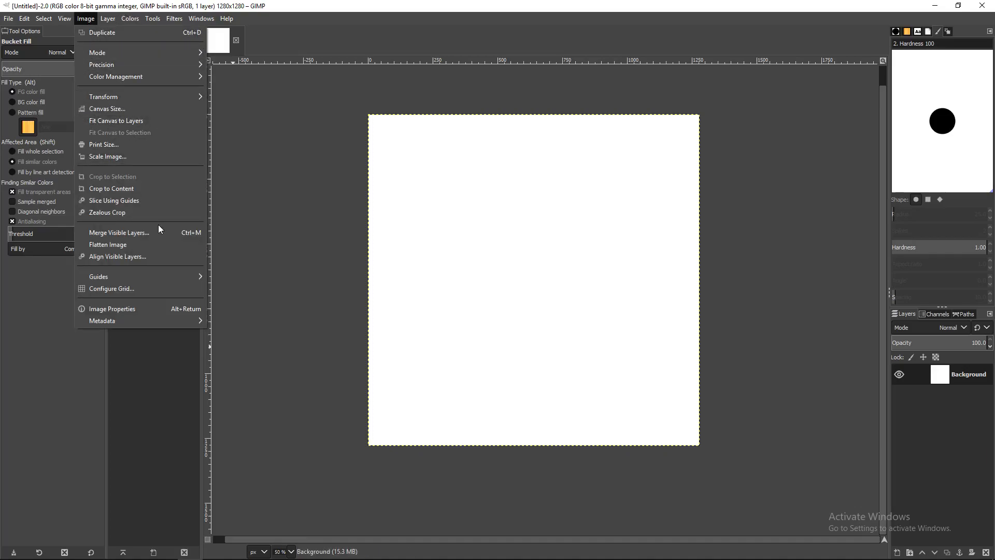
click(93, 213)
click(566, 229)
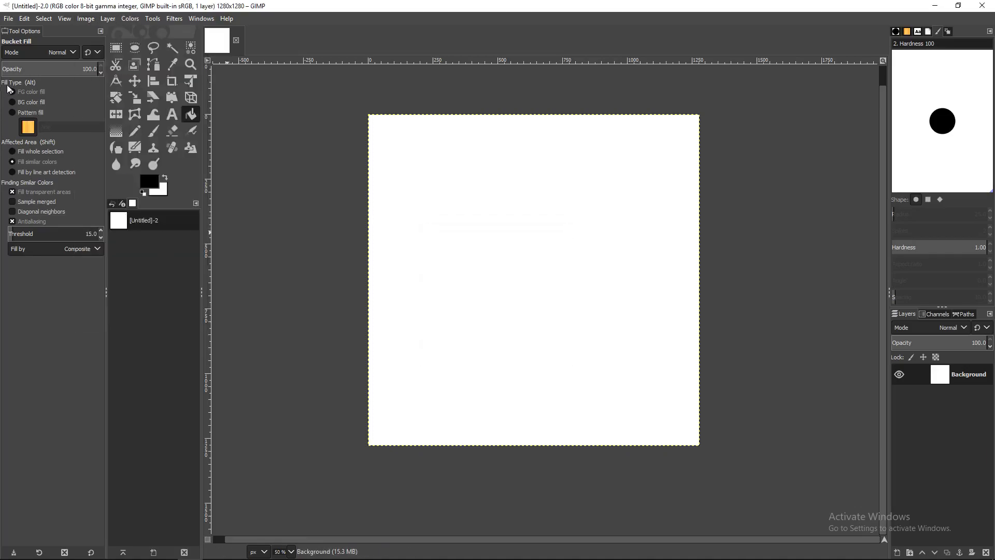
click(79, 21)
mouse_move(136, 282)
click(287, 277)
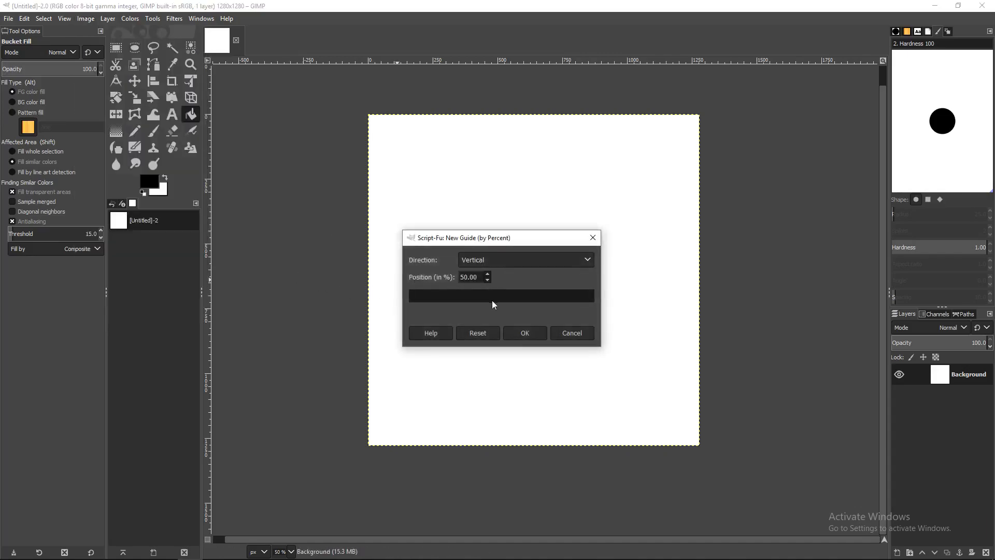
click(525, 332)
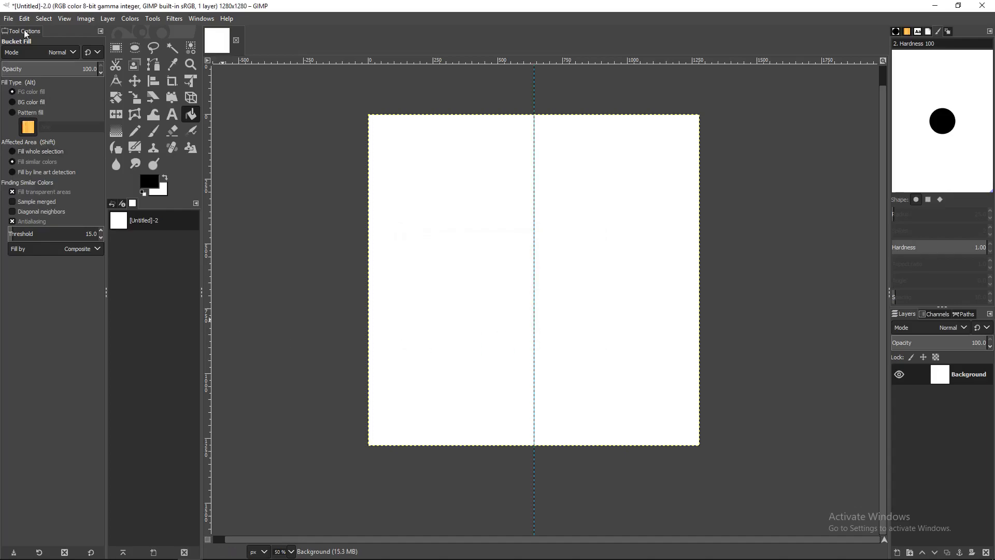
Add a horizontal guide by percent at the 50% position
click(83, 19)
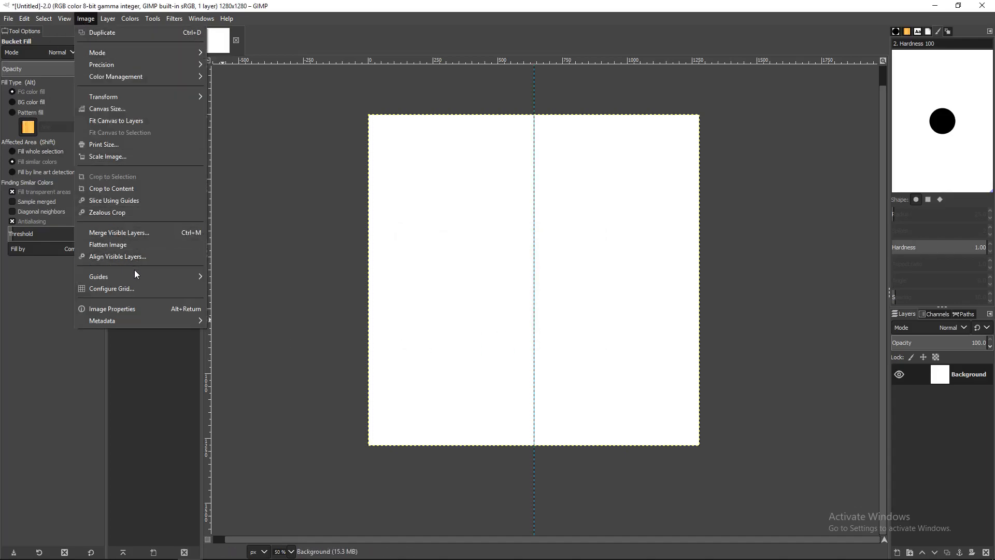
mouse_move(140, 277)
click(254, 277)
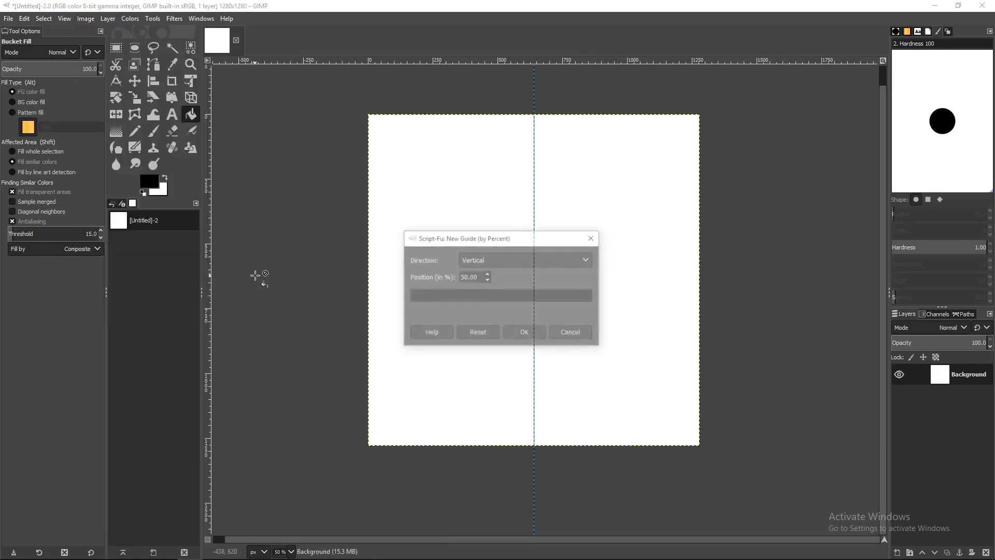
click(483, 257)
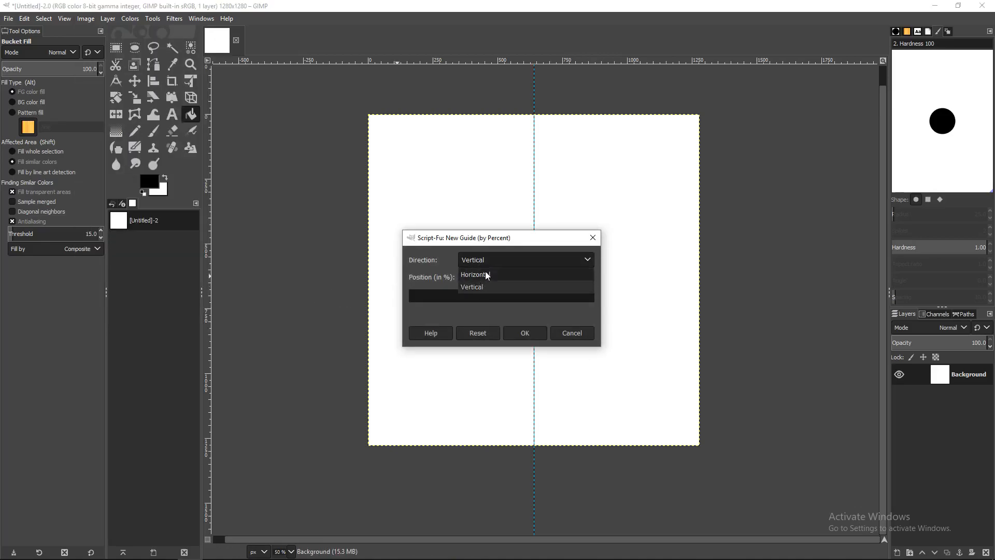
click(485, 273)
click(519, 330)
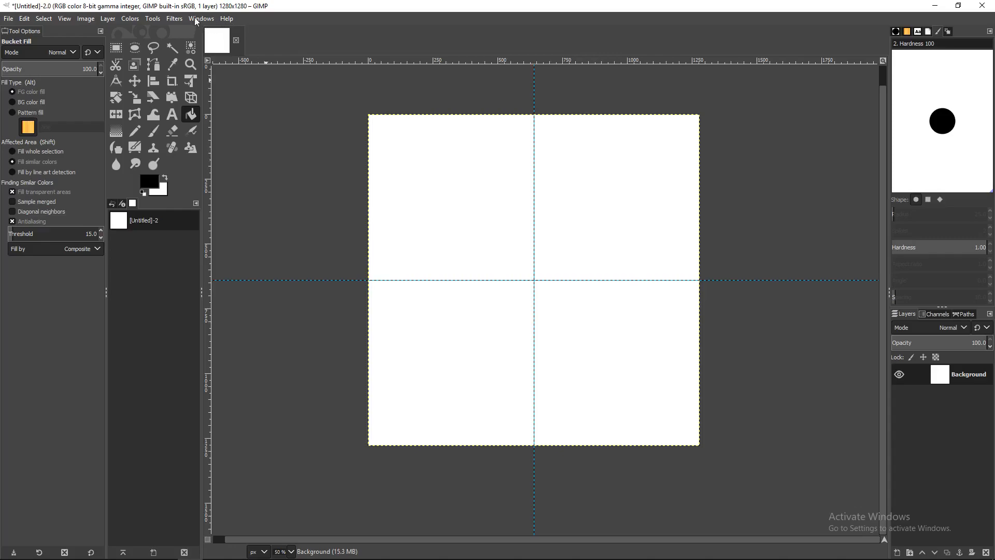
Draw a circular ellipse selection about 848 px in diameter, centered on the intersection of the guides
click(135, 49)
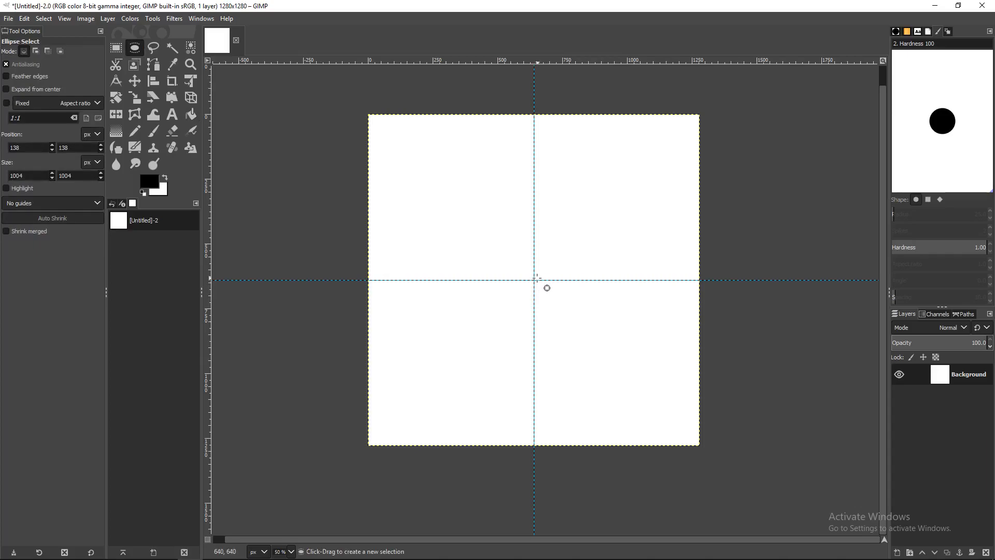
drag(535, 280, 644, 370)
key(ctrl)
key(shift)
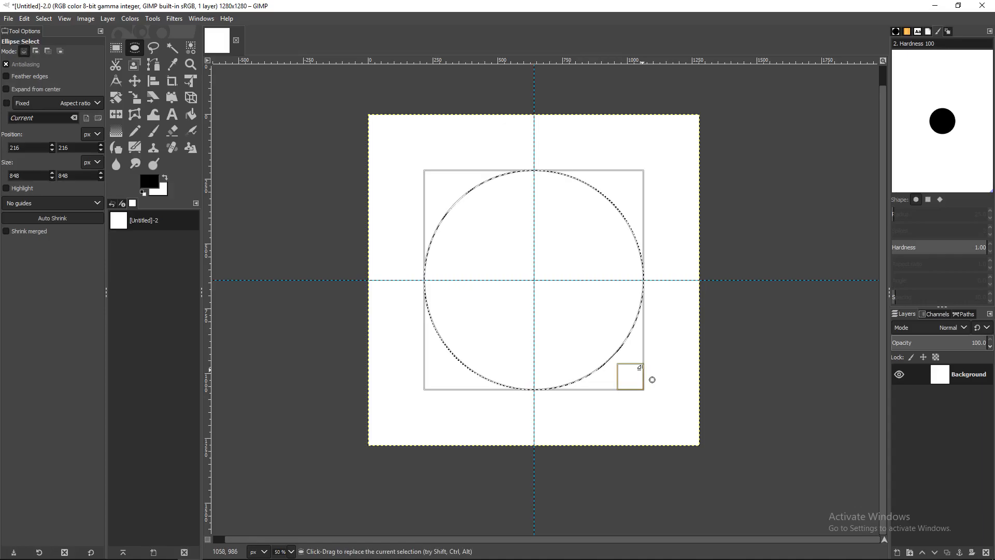
click(540, 258)
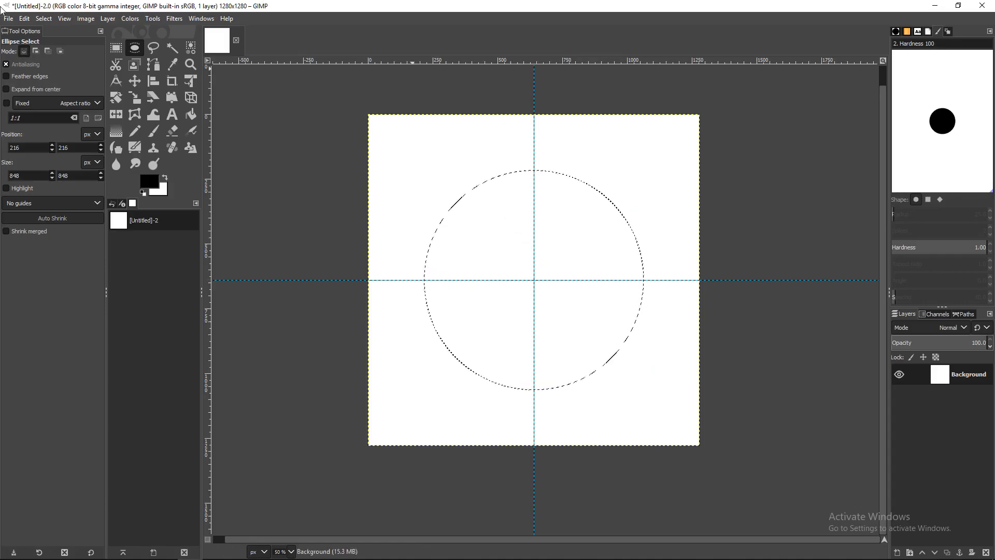
Convert the circular selection to a path and clear the selection
click(24, 19)
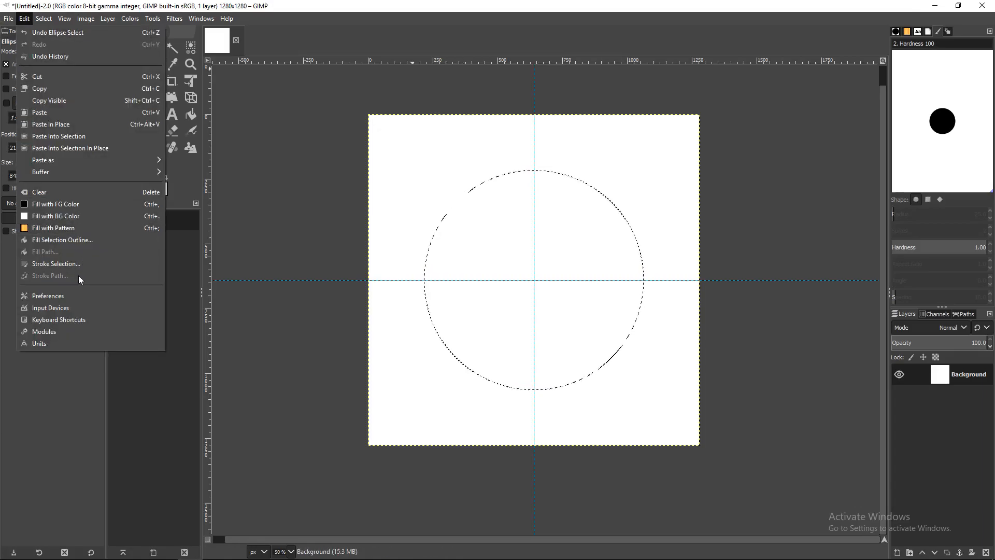
mouse_move(44, 19)
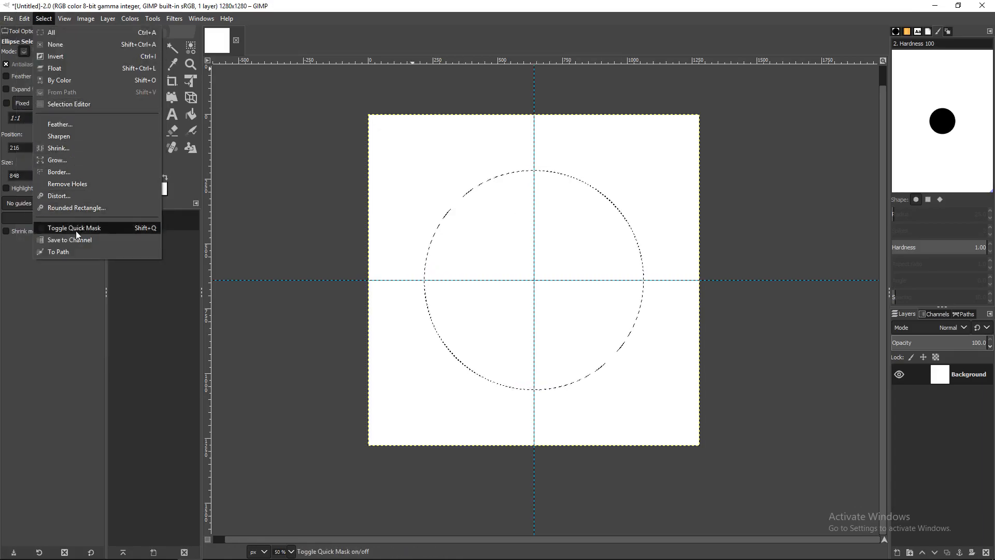
click(76, 252)
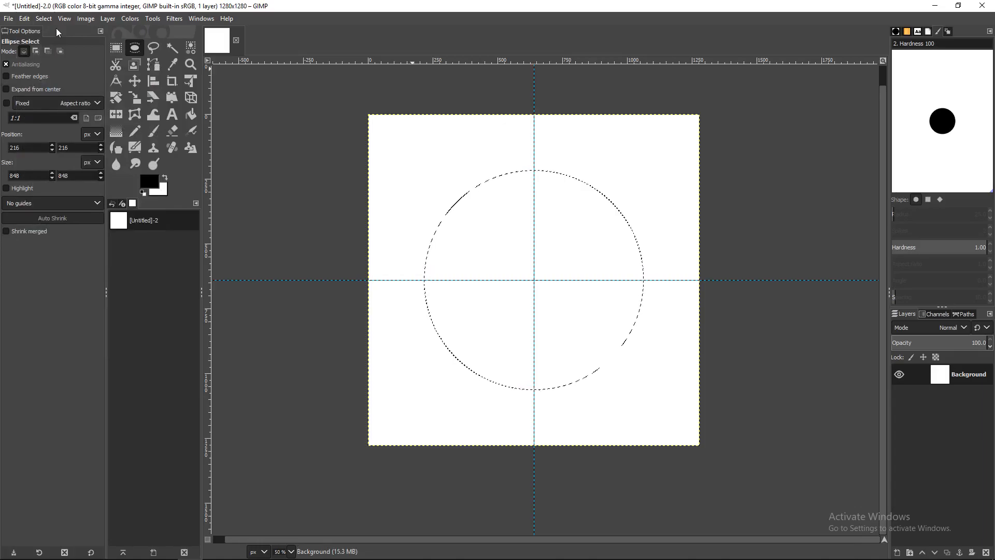
click(48, 17)
click(51, 46)
Make the circular path created from the selection visible on the canvas
click(965, 314)
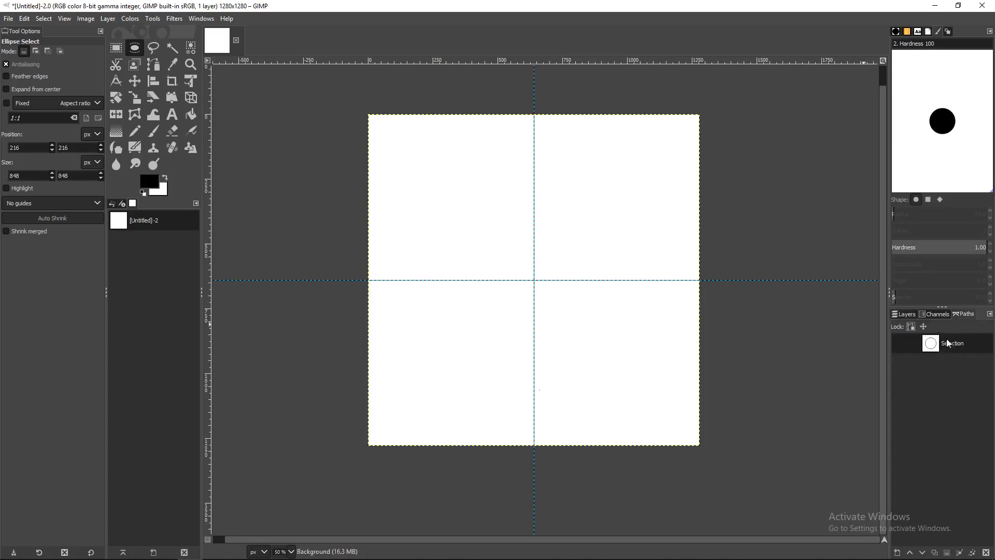
click(900, 344)
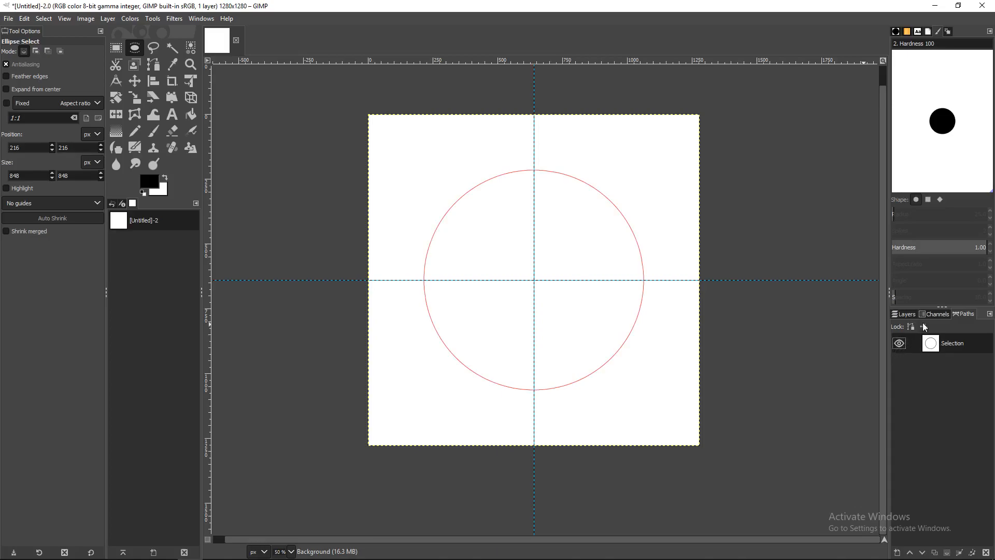
click(900, 344)
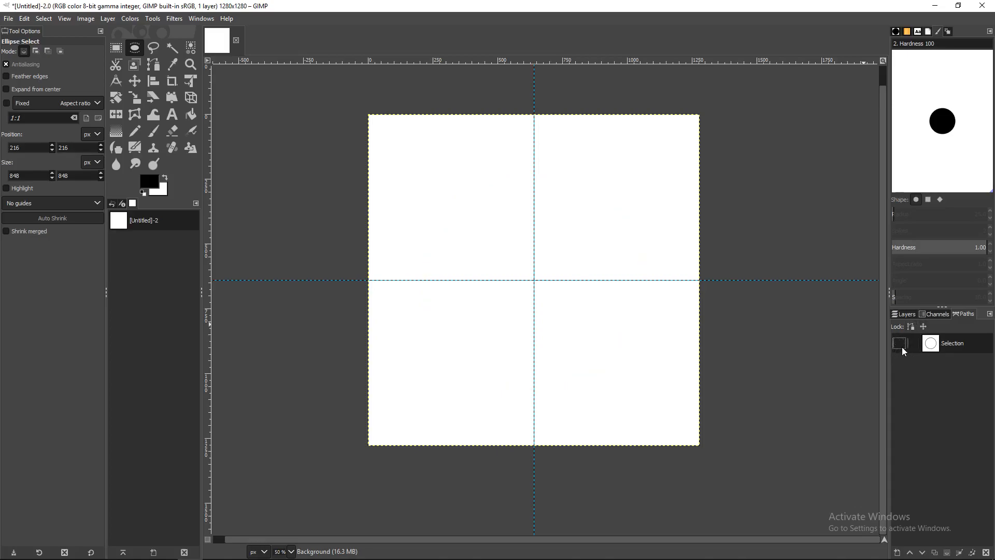
click(899, 344)
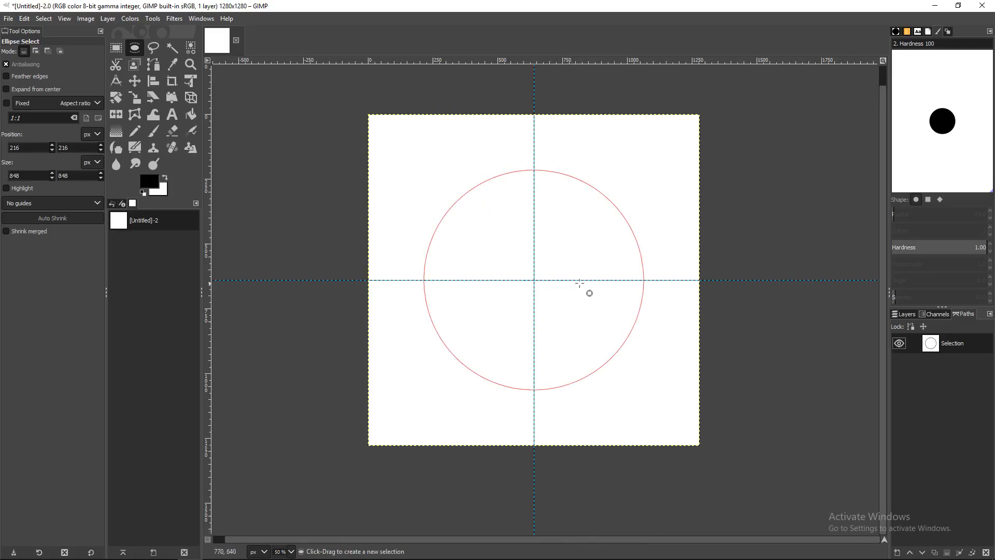
Add a text box above the circle containing "How to add"
click(179, 115)
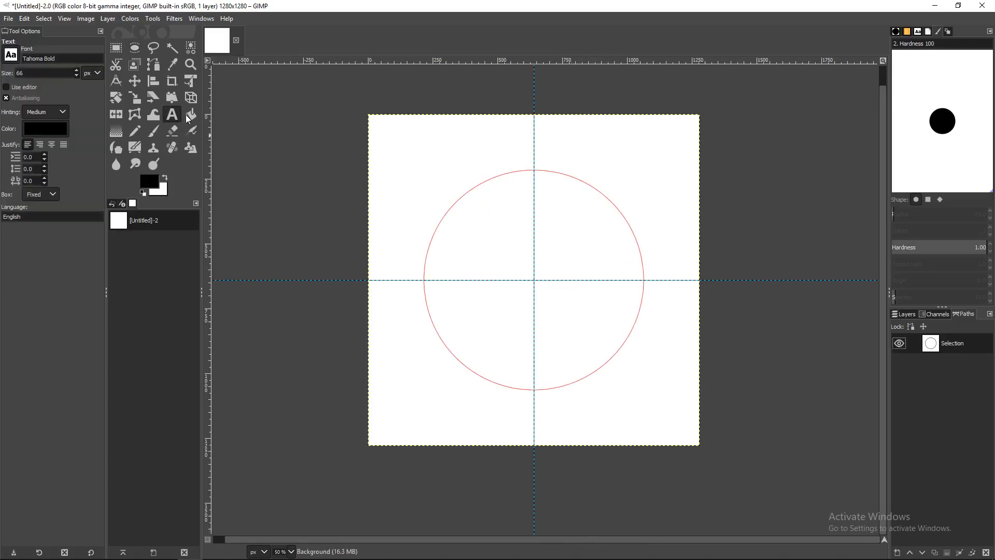
click(447, 143)
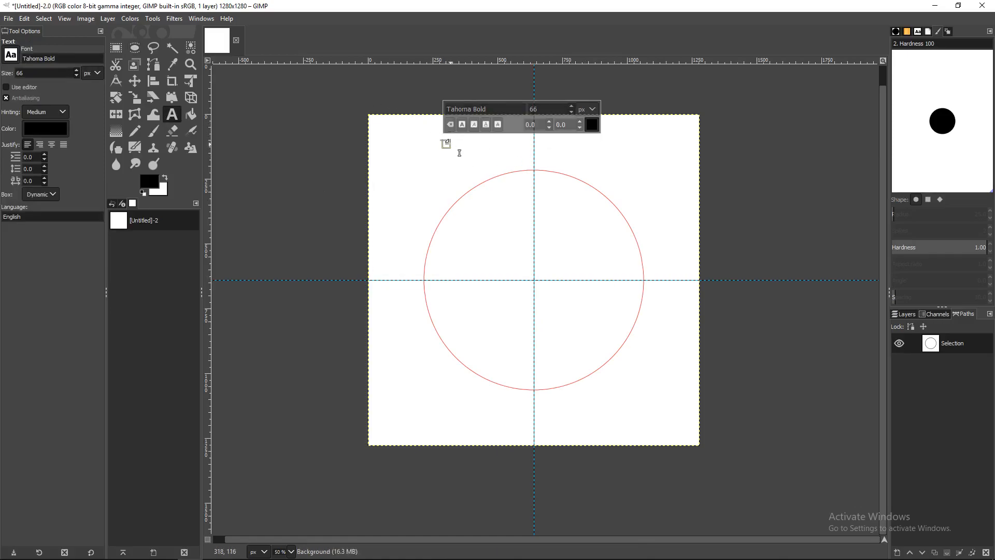
drag(459, 153, 668, 174)
text(HOw)
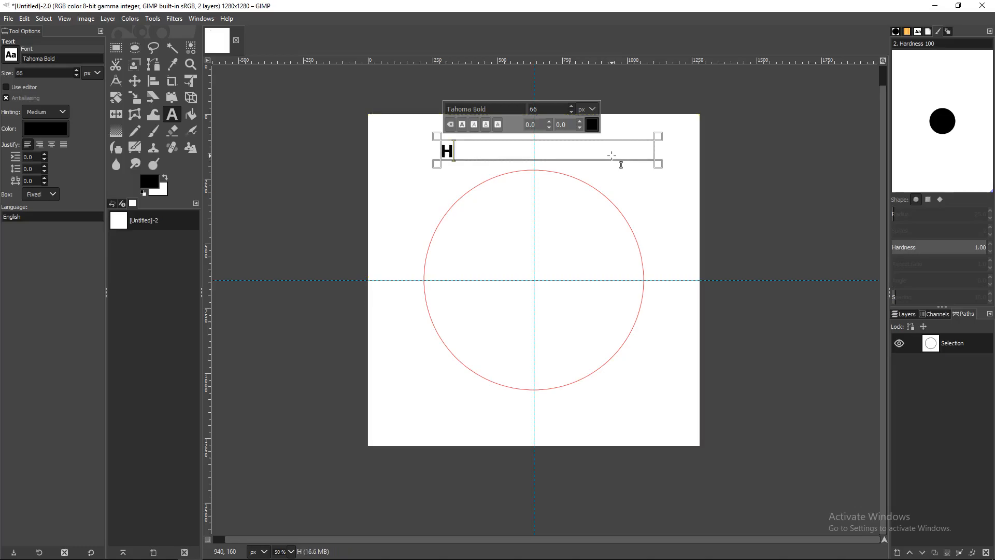
key(BackSpace)
key(BackSpace)
text(ow to add)
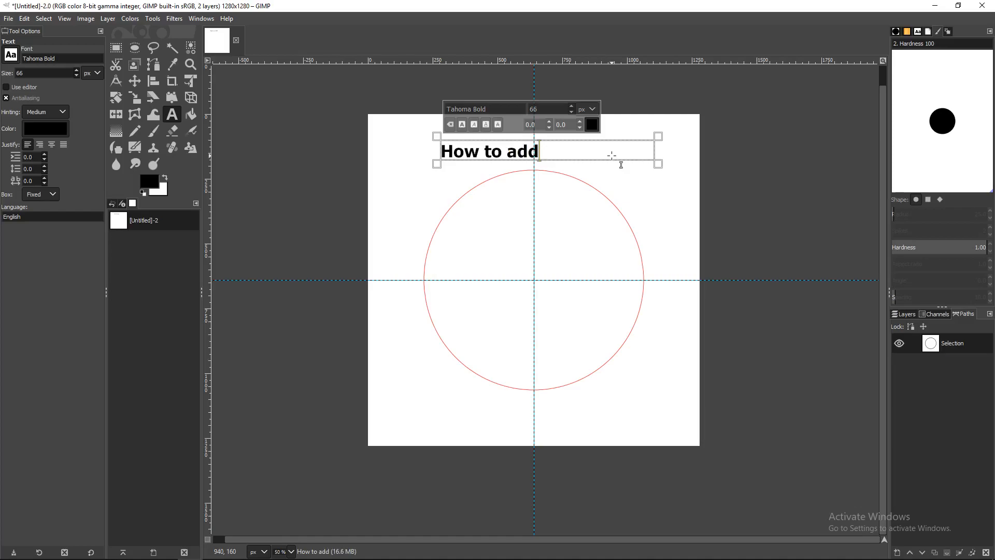
Add a second text box below the circle reading "Text to a circle", and switch to the Move tool
click(428, 404)
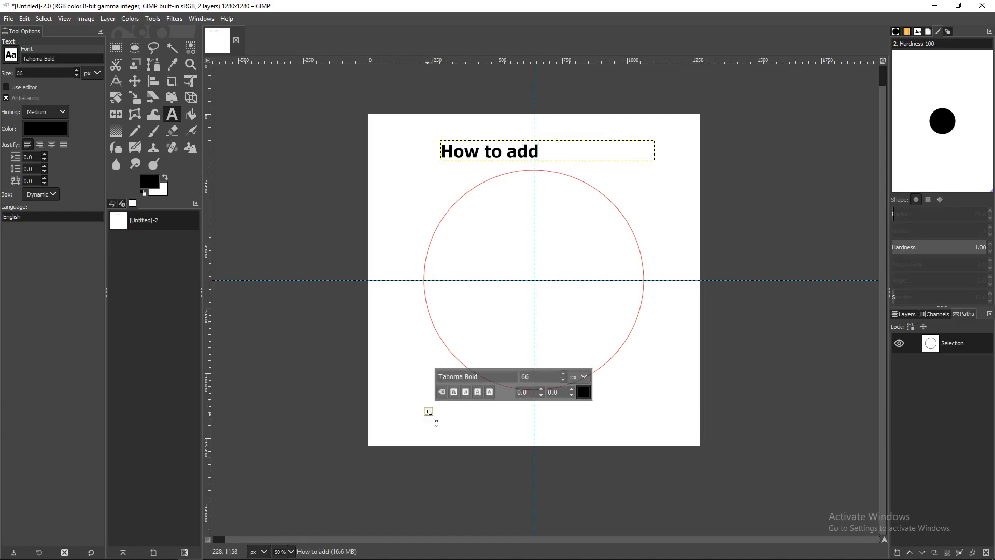
drag(433, 413, 673, 435)
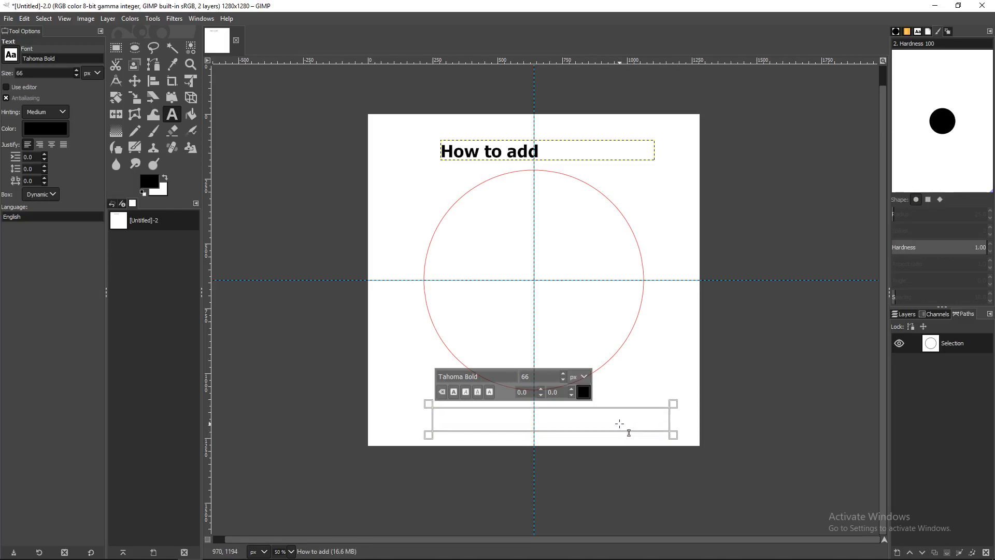
text(Text to)
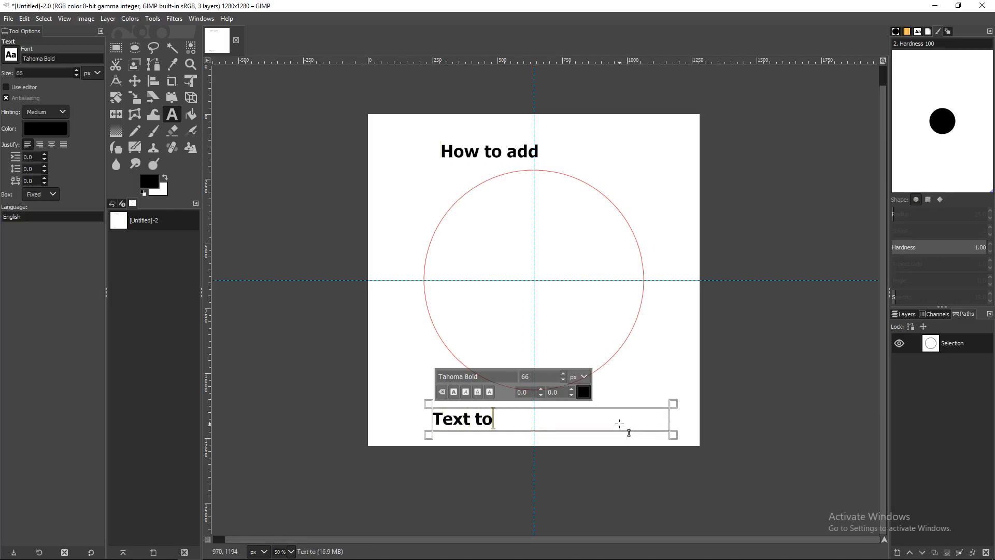
text( a cicle)
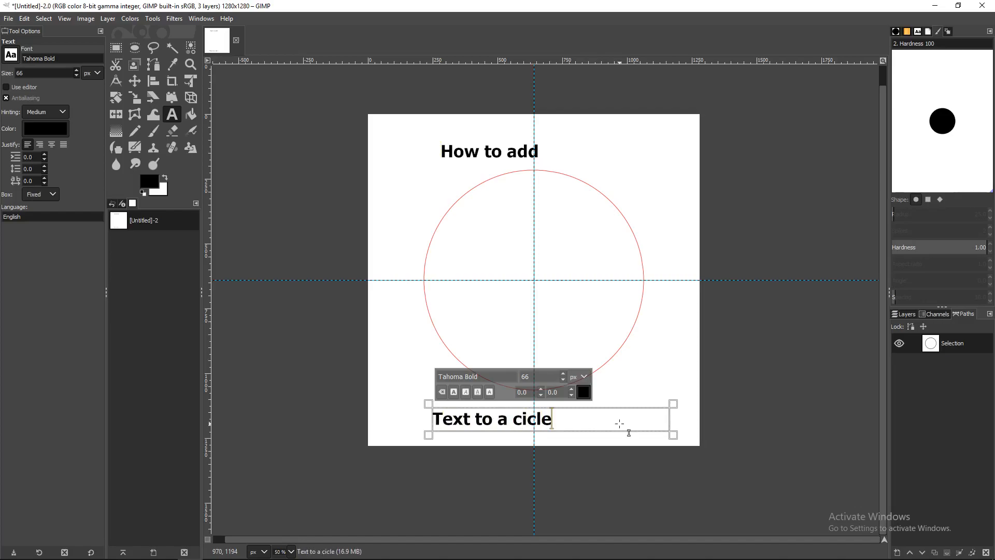
key(BackSpace)
key(BackSpace)
key(BackSpace)
text(rc;)
text(e)
key(BackSpace)
key(BackSpace)
text(;e)
key(BackSpace)
key(BackSpace)
text(lke)
key(BackSpace)
key(BackSpace)
key(BackSpace)
text(le)
key(Return)
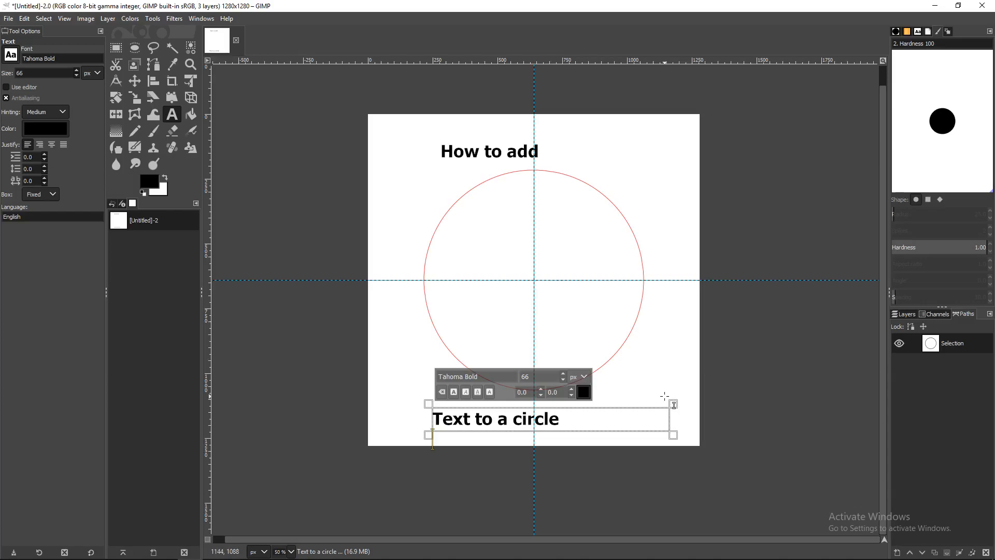
click(135, 82)
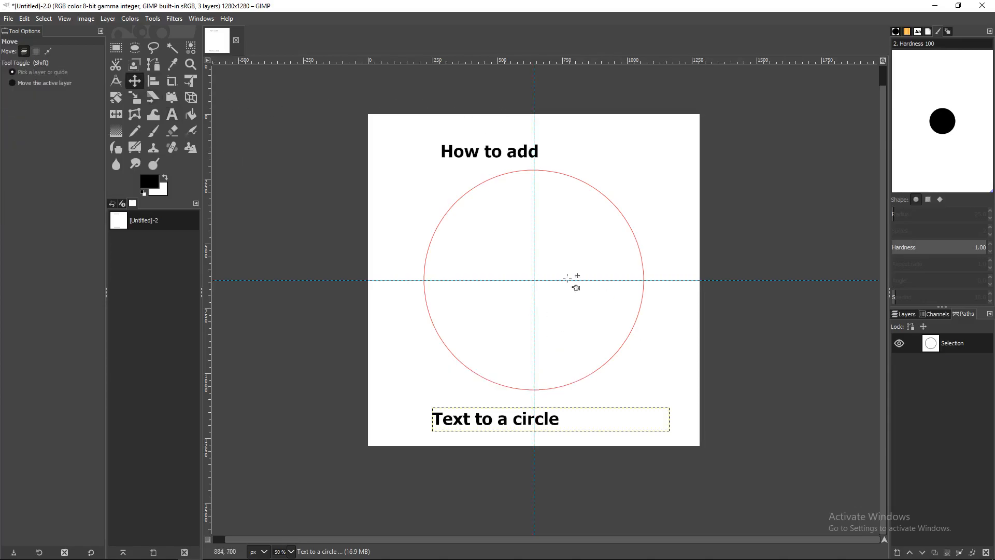
Bend the "Text to a circle" text along the circular path and hide its original text layer
click(912, 319)
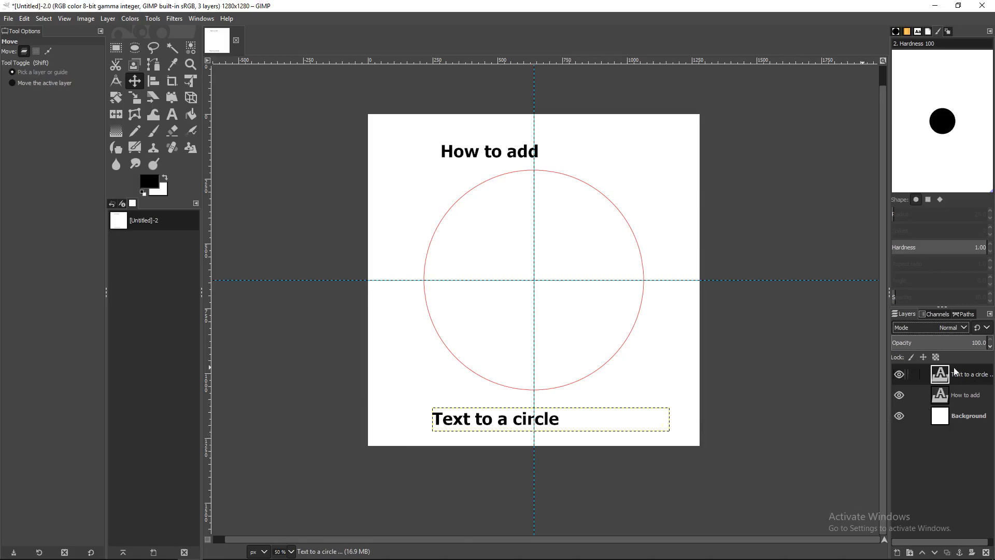
right_click(971, 377)
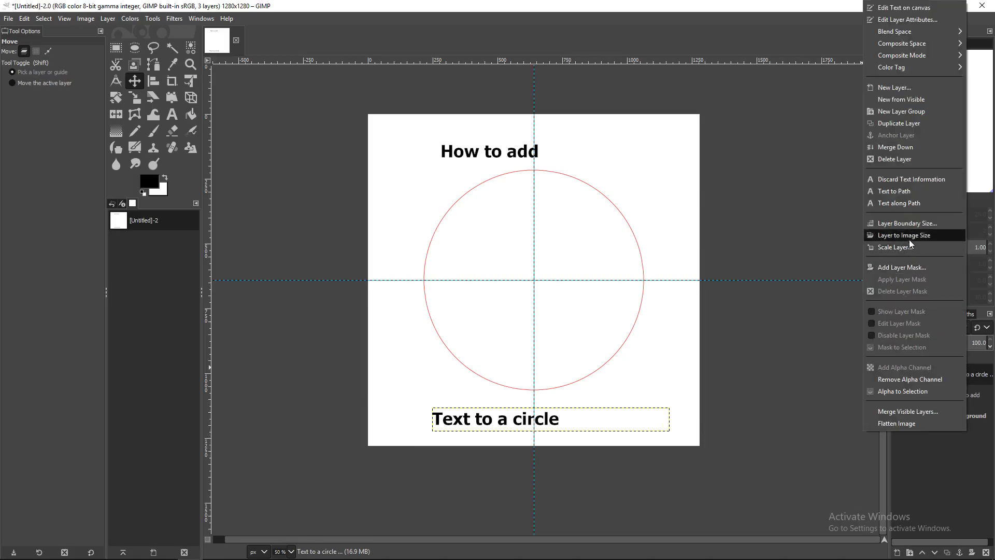
click(889, 208)
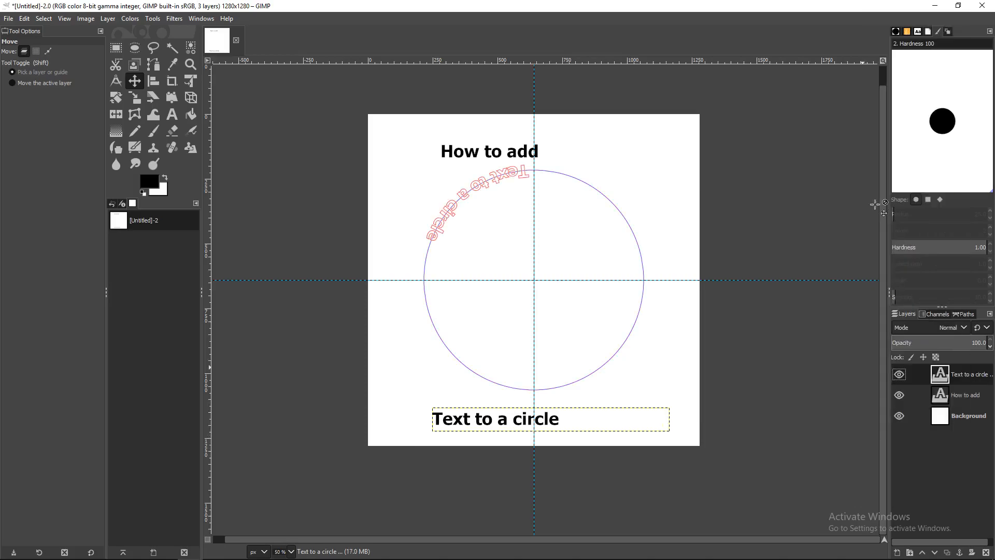
key(space)
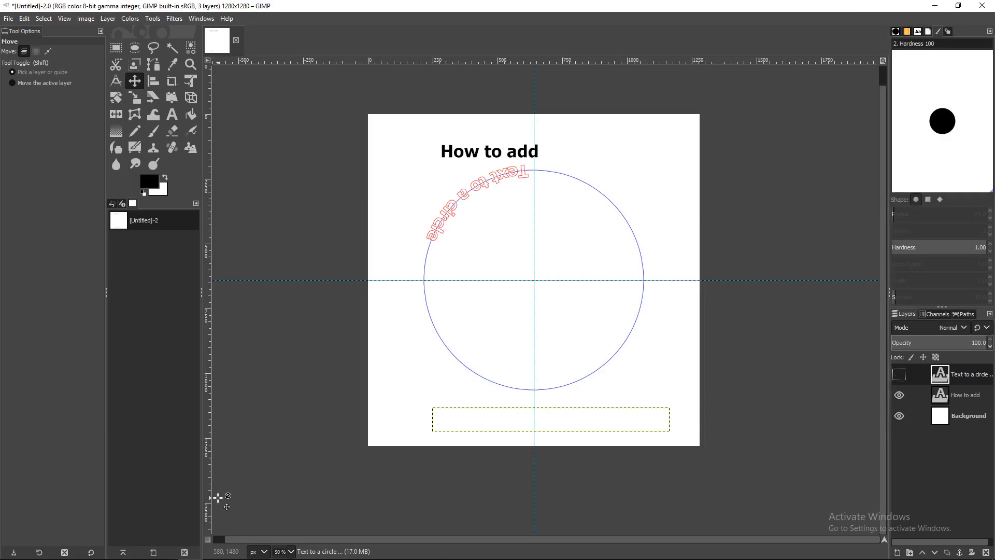
click(900, 375)
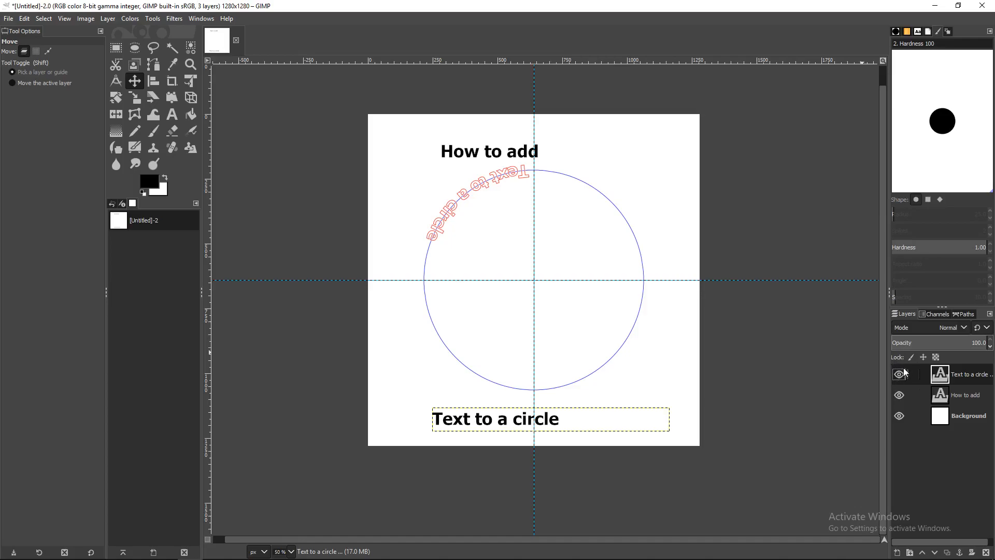
click(900, 377)
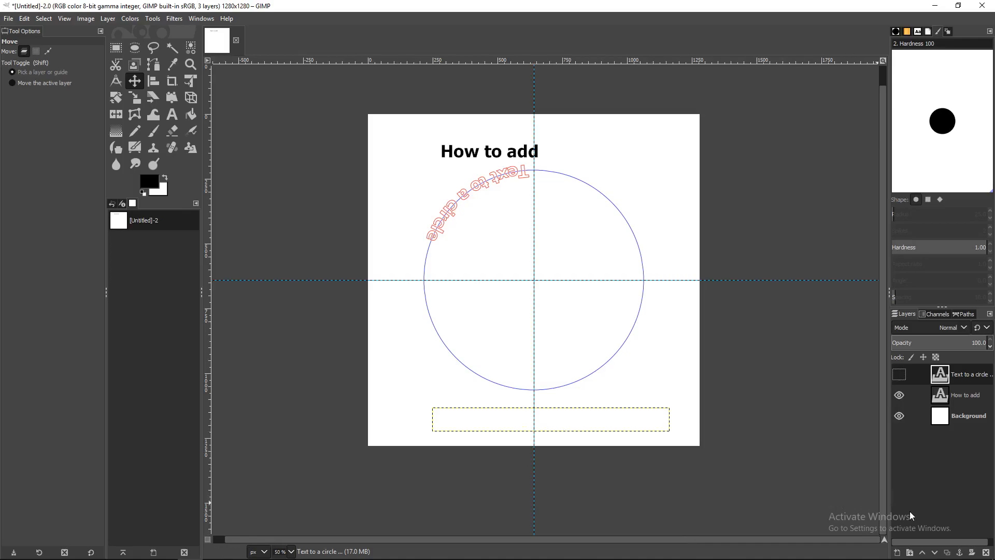
Add a transparent 1280 × 1280 px layer and fill the selection made from the "Text to a circle" path with the foreground color
click(898, 553)
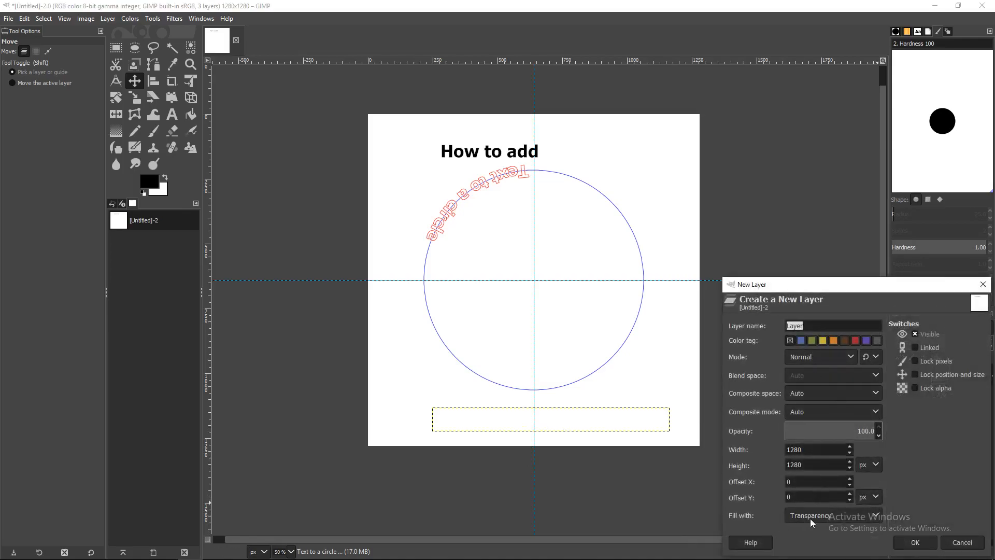
click(909, 543)
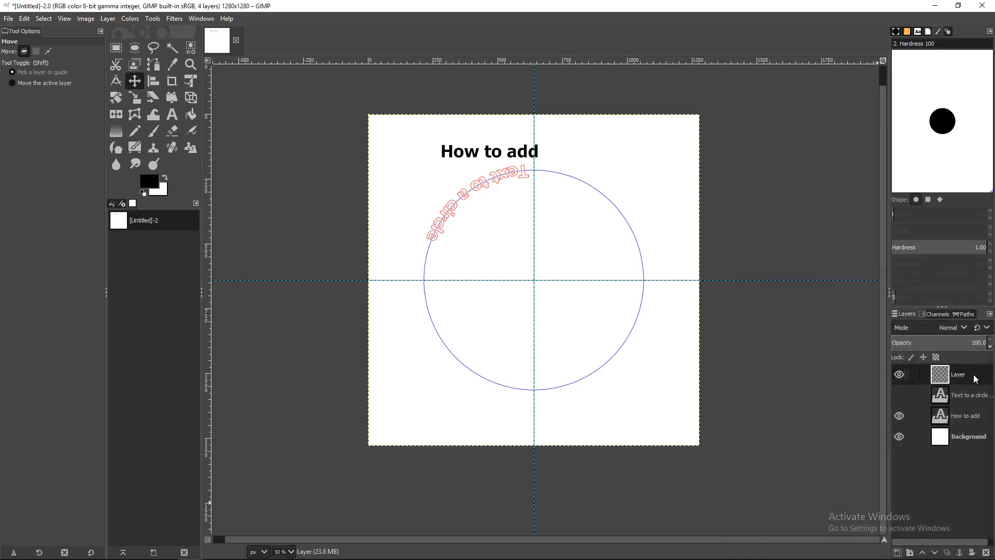
click(969, 314)
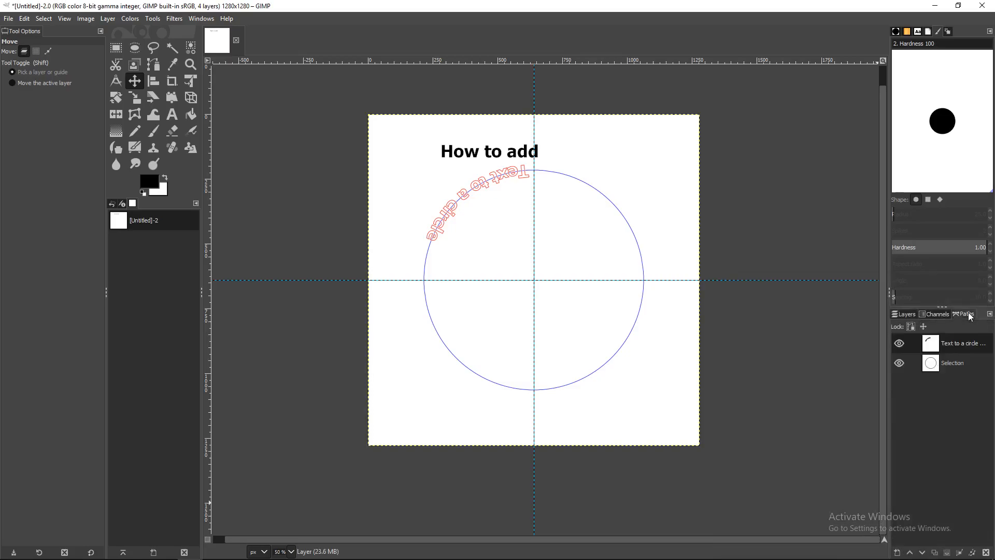
right_click(948, 344)
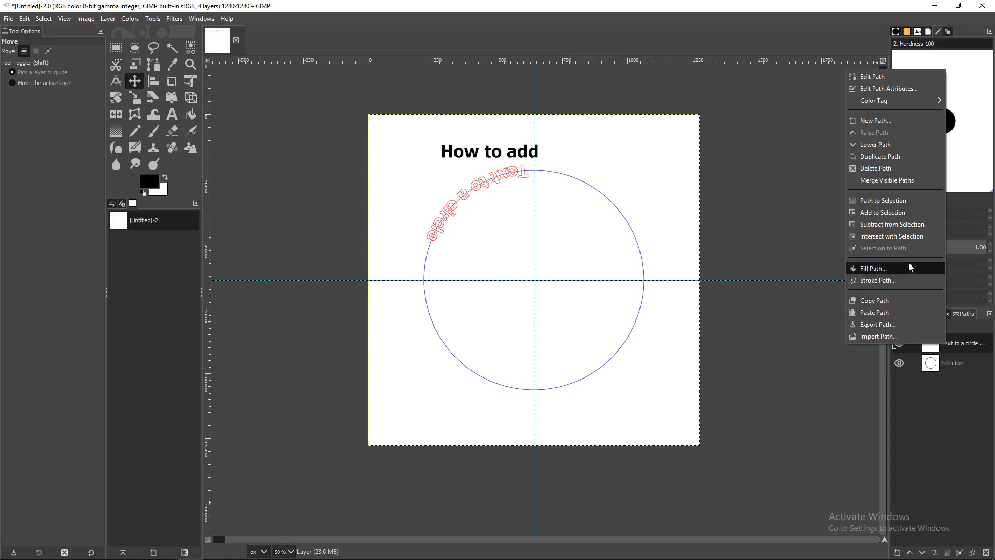
click(900, 204)
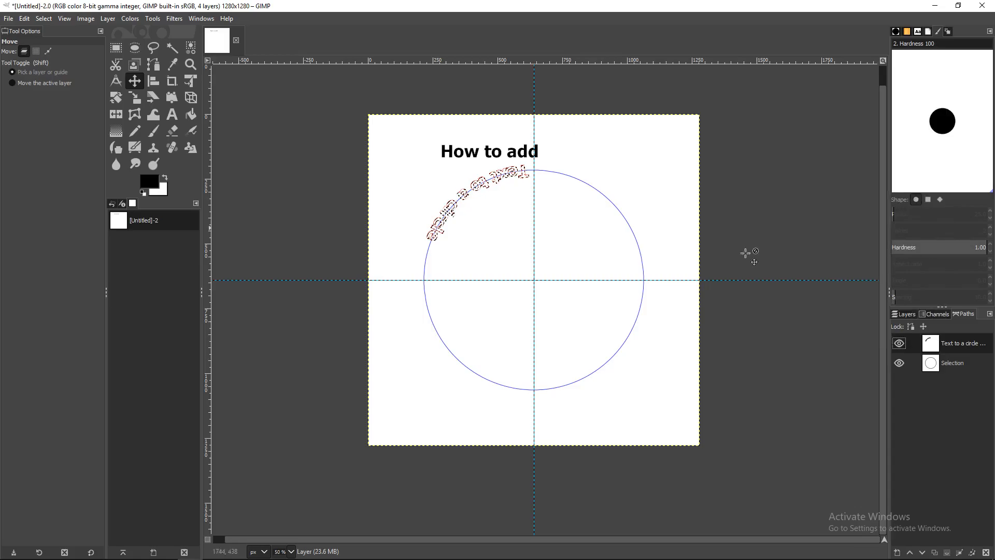
click(24, 18)
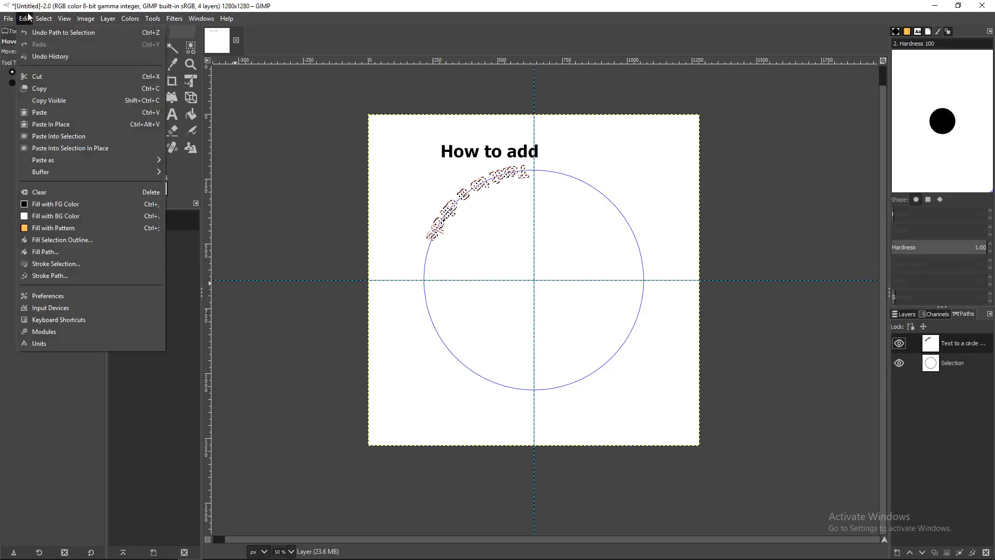
click(35, 202)
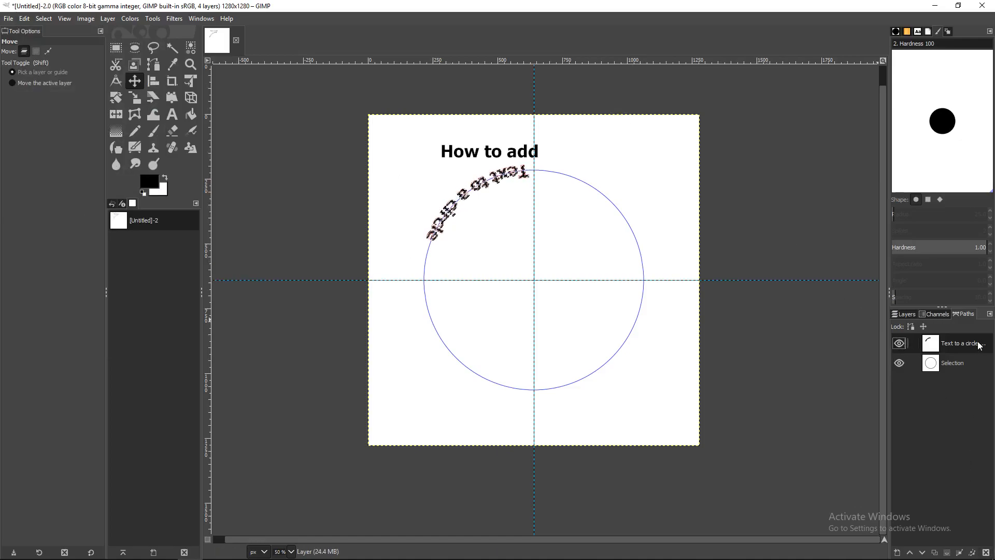
Delete the "Text to a circle" path and clear the selection
click(987, 552)
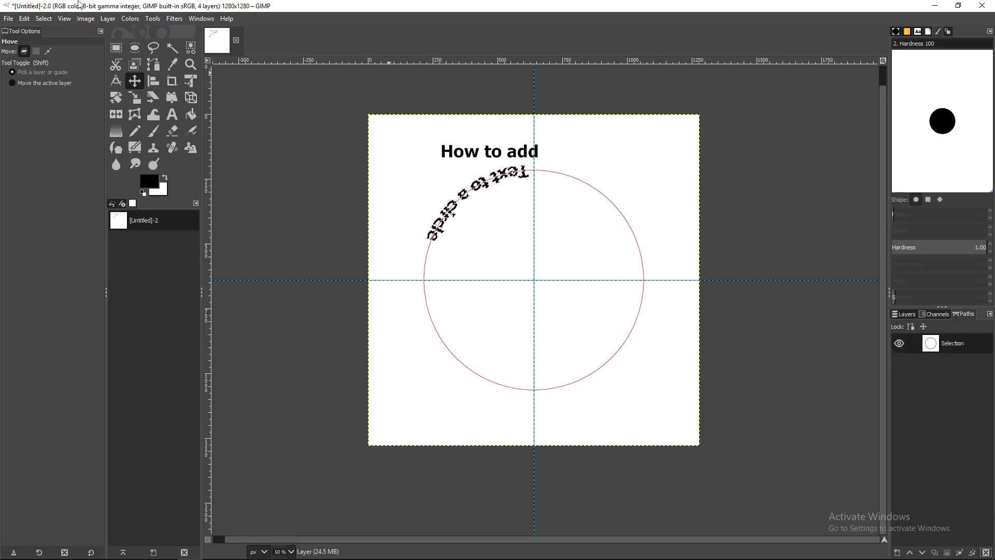
click(44, 18)
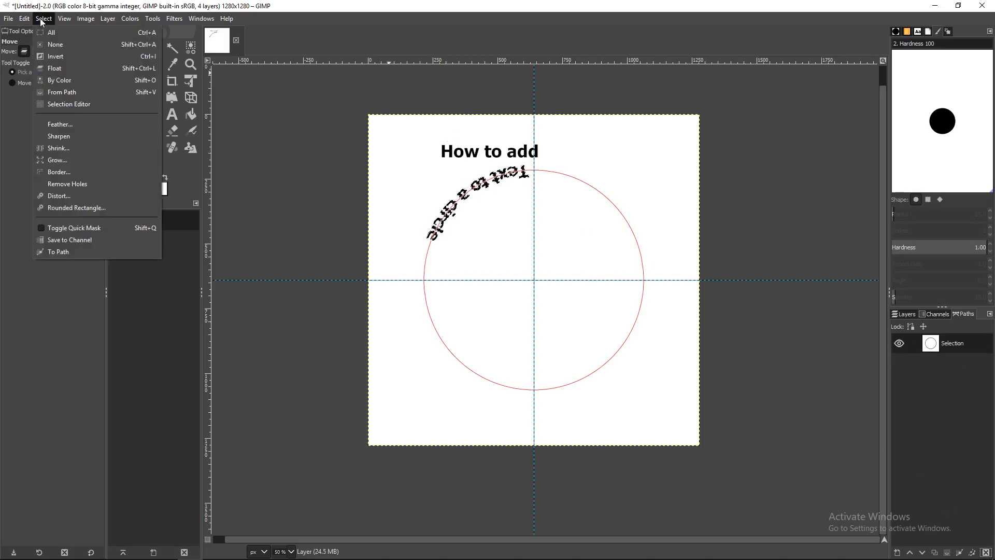
click(57, 43)
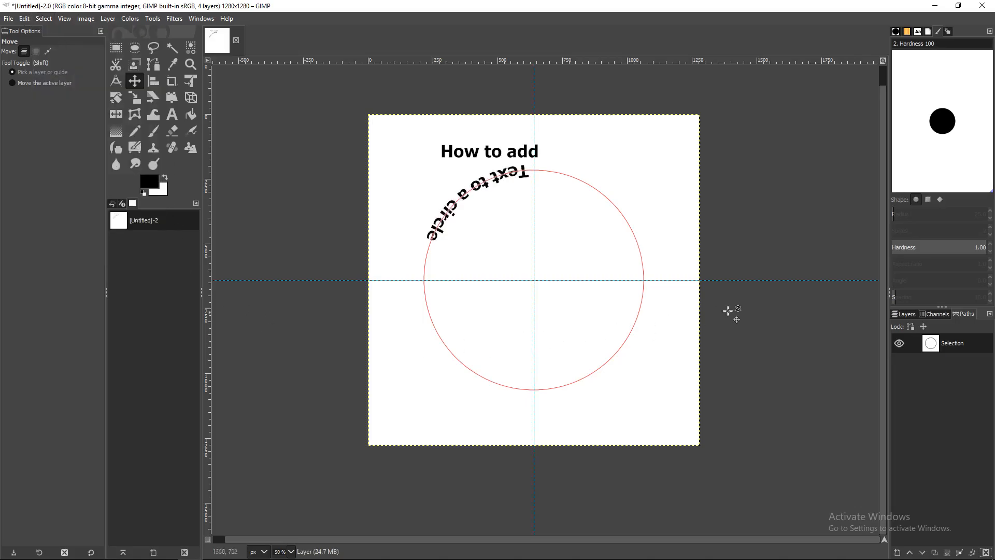
Rotate the layer with the curved "Text to a circle" so it reads along the circle's bottom, and fit the layer to the image size
click(905, 314)
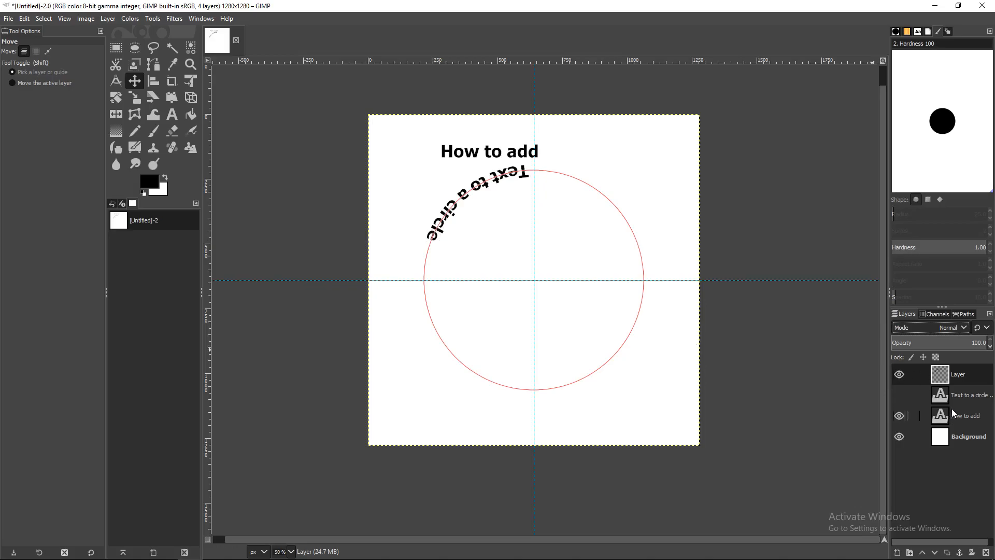
double_click(969, 381)
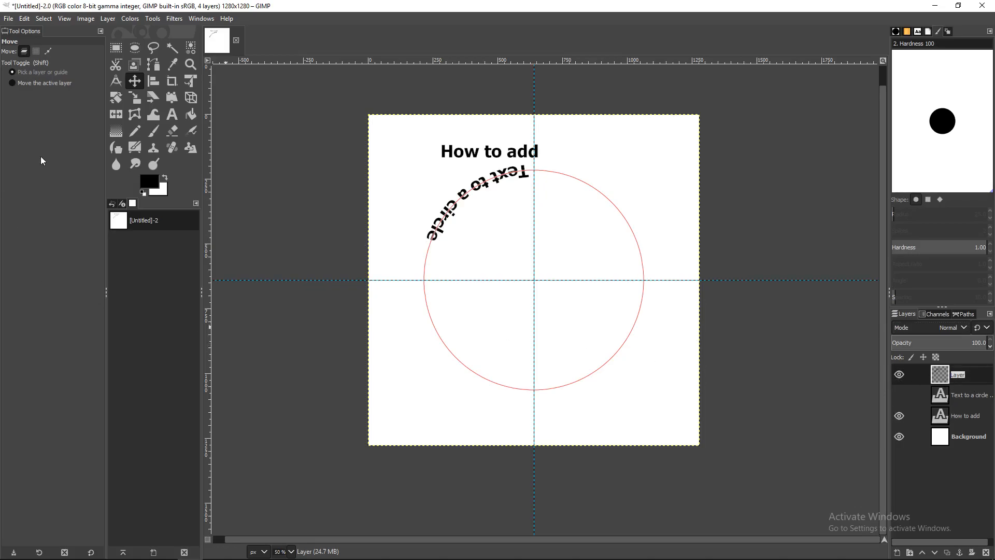
click(116, 98)
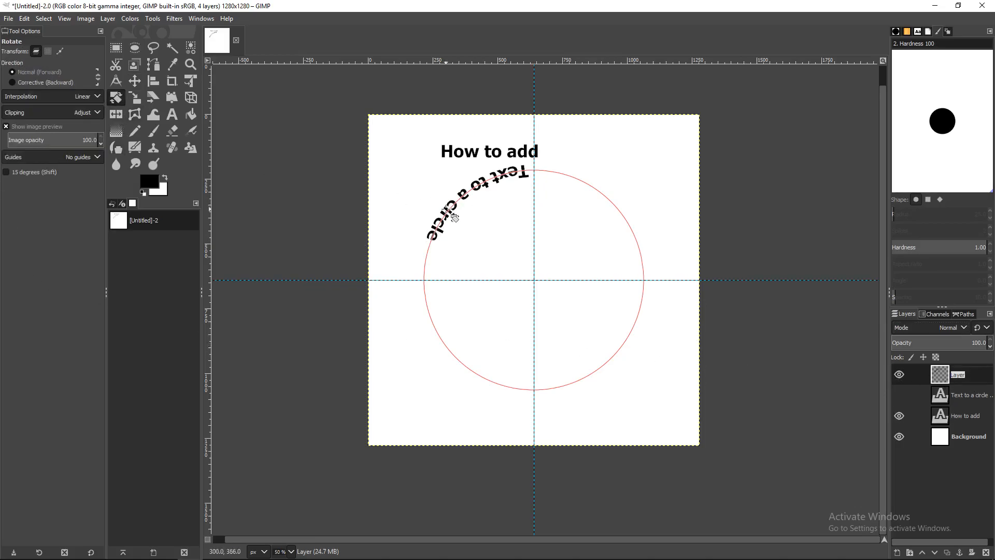
drag(454, 218, 566, 415)
key(Return)
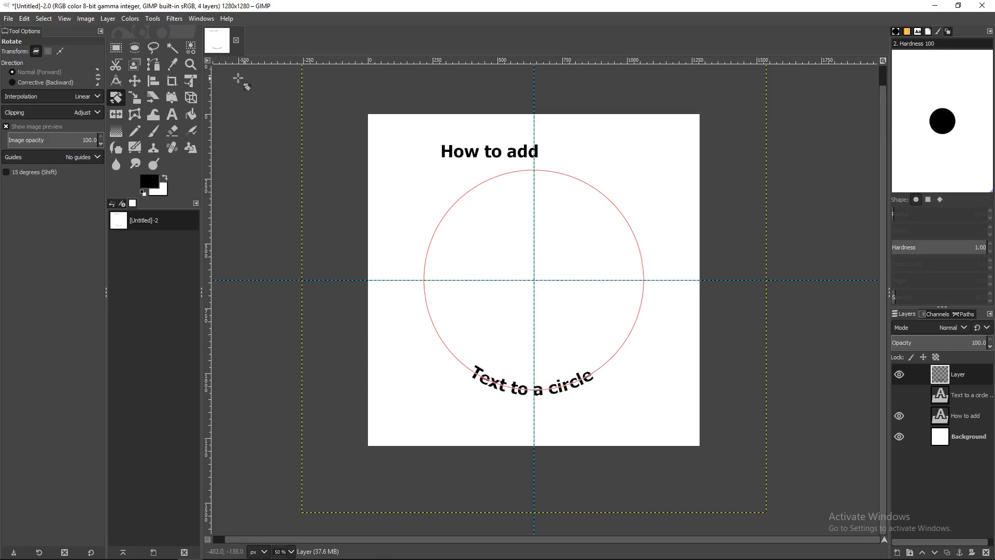
click(112, 20)
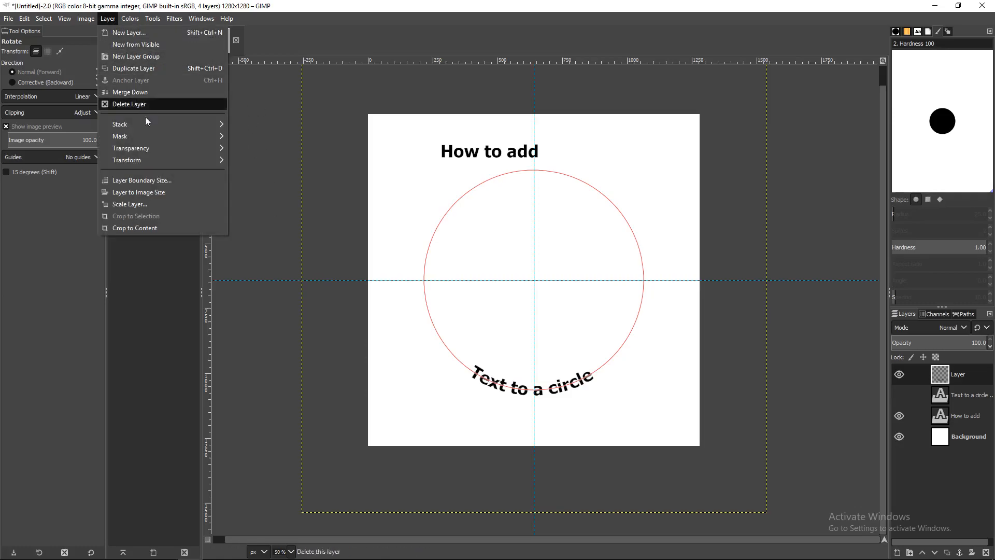
click(166, 193)
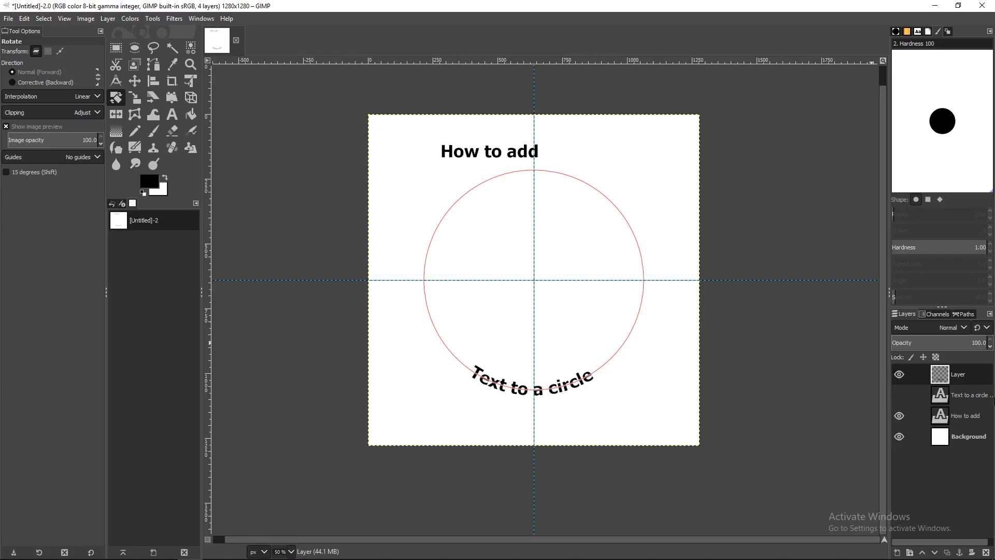
Select the "How to add" layer and set the Flip tool to transform layers
click(972, 422)
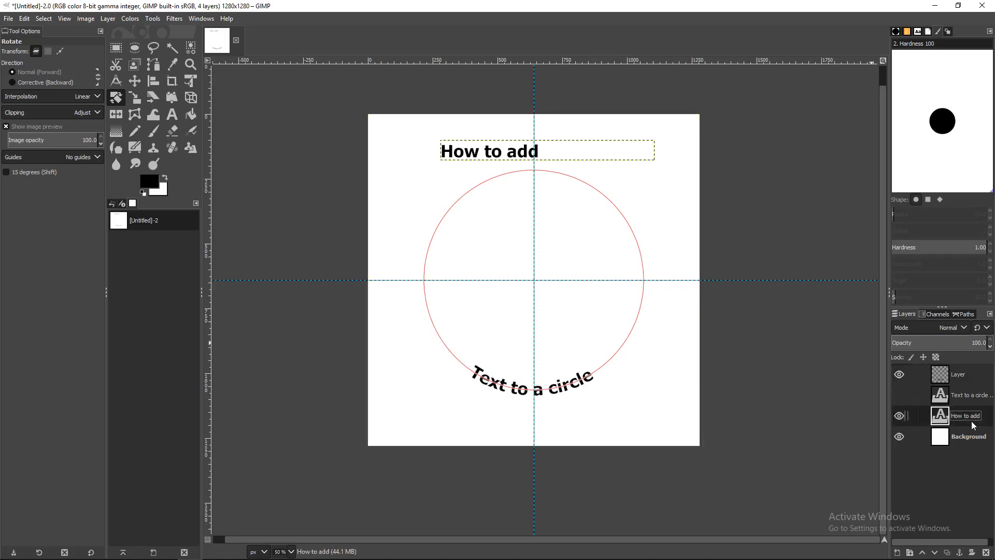
click(114, 115)
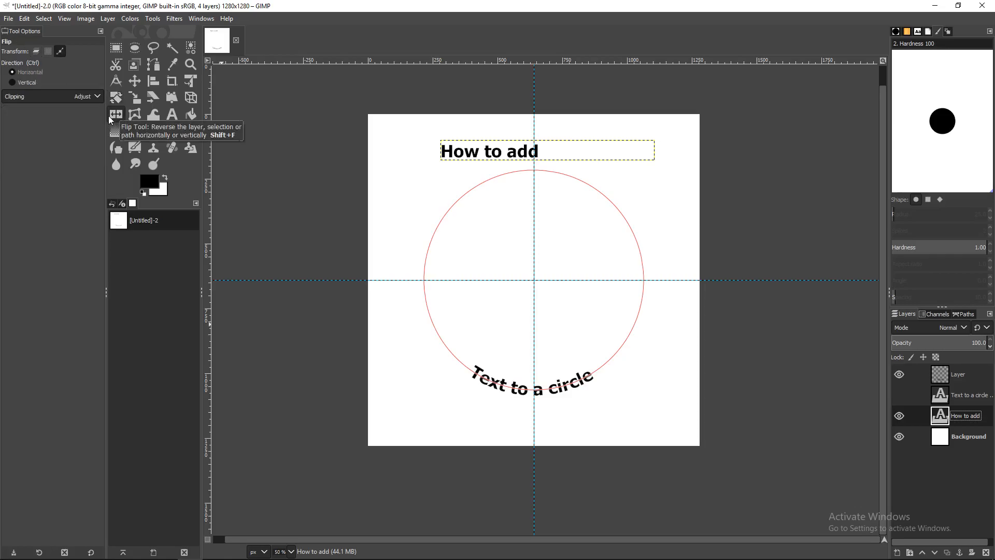
click(38, 53)
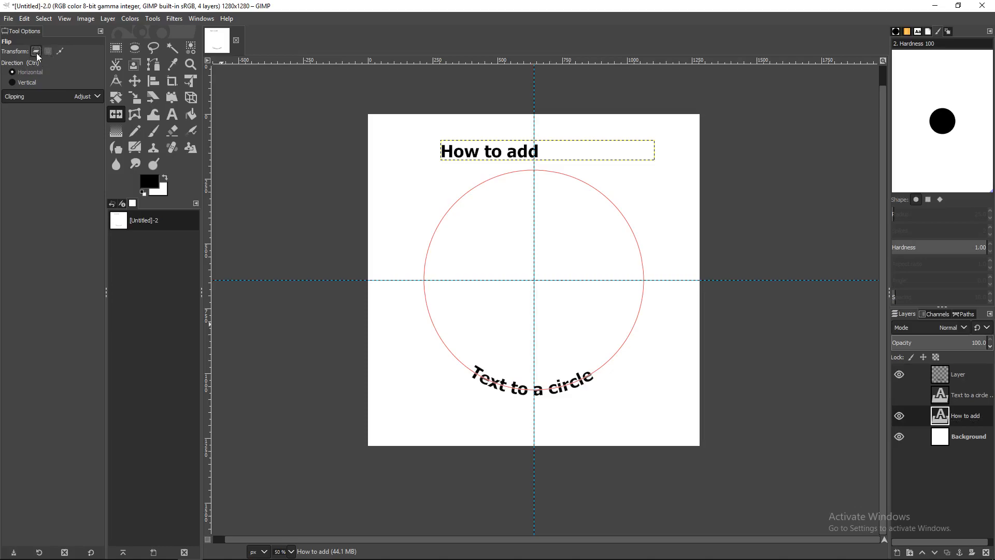
click(60, 52)
click(30, 52)
Bend the "How to add" text along the circular path and hide its original text layer
right_click(984, 418)
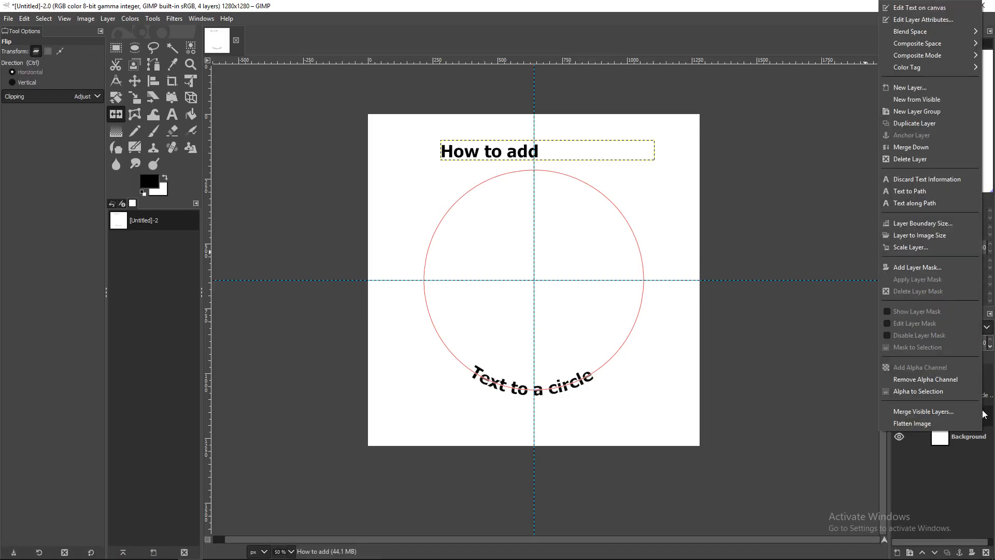
click(943, 206)
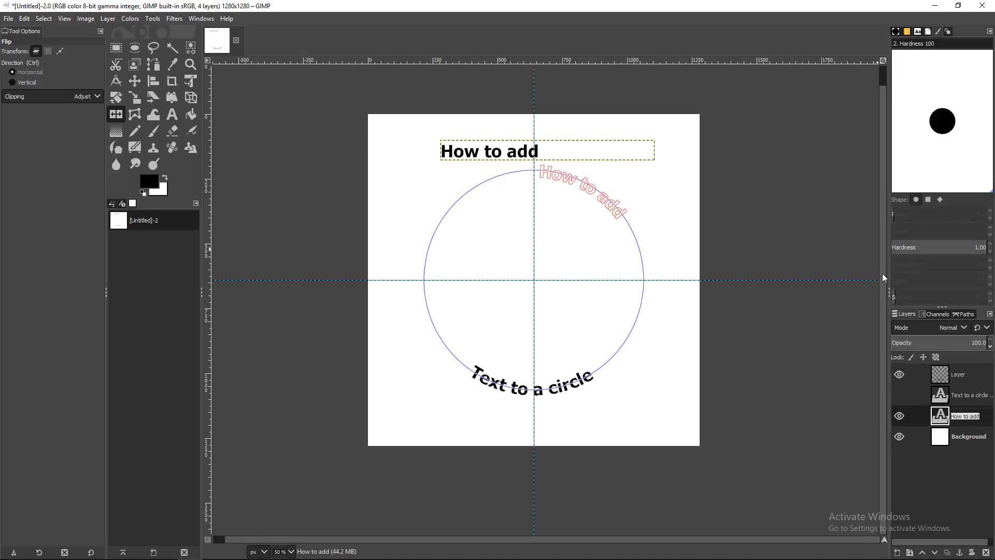
click(928, 473)
click(898, 418)
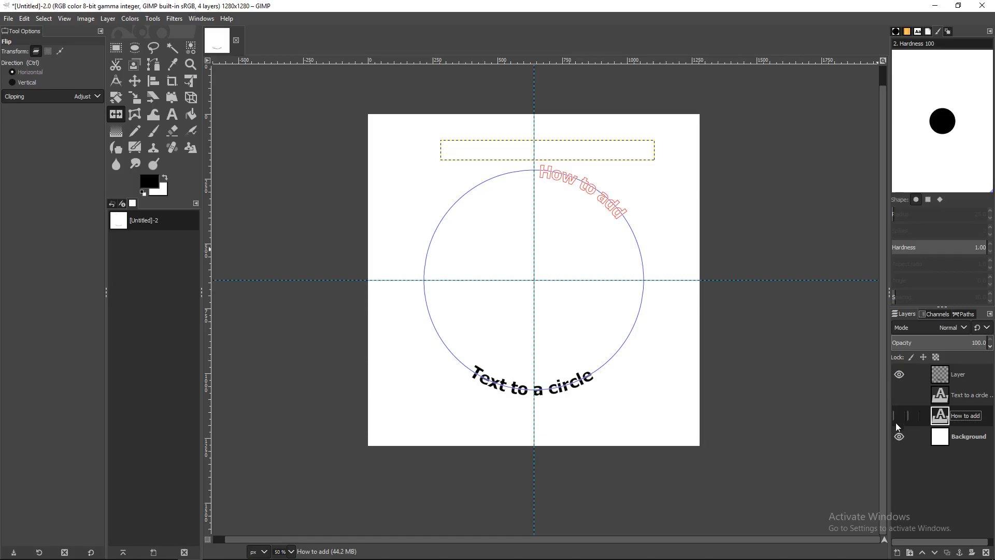
Add another transparent 1280 × 1280 px layer and fill the selection made from the "How to add" path with the foreground color
click(897, 553)
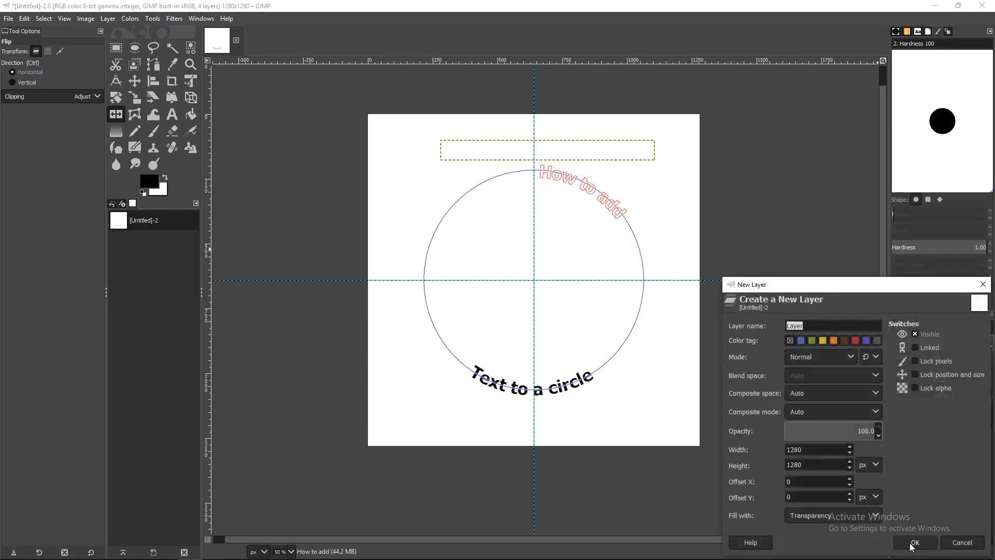
click(912, 545)
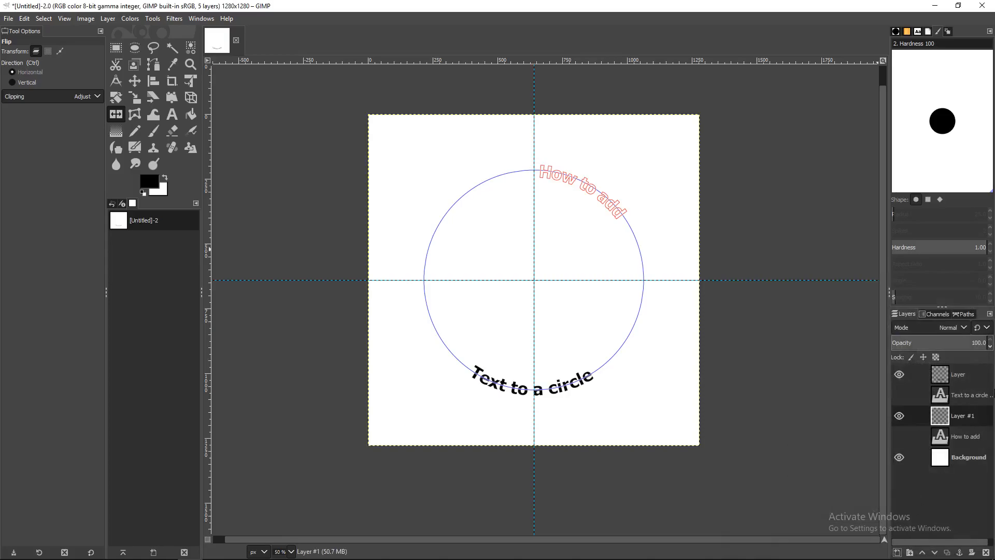
click(965, 315)
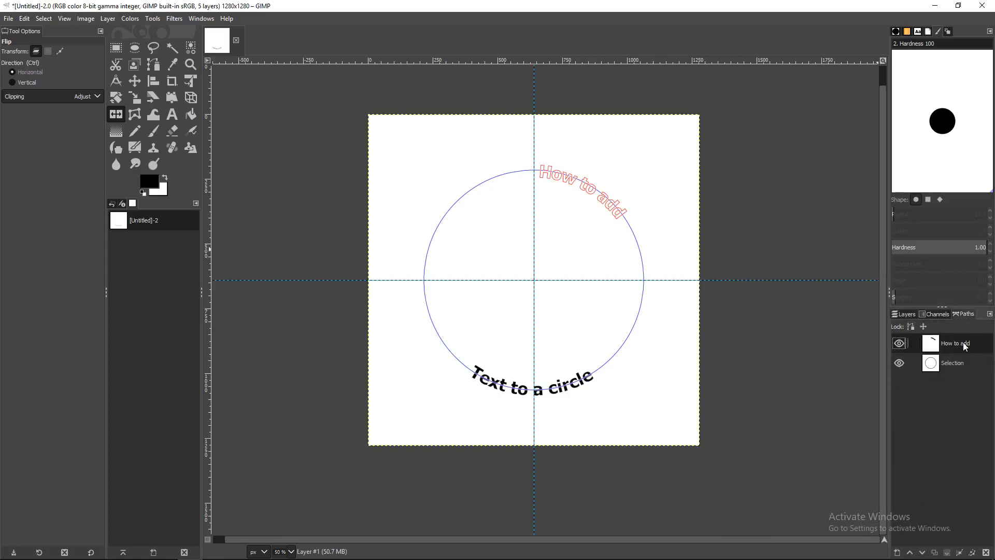
right_click(964, 344)
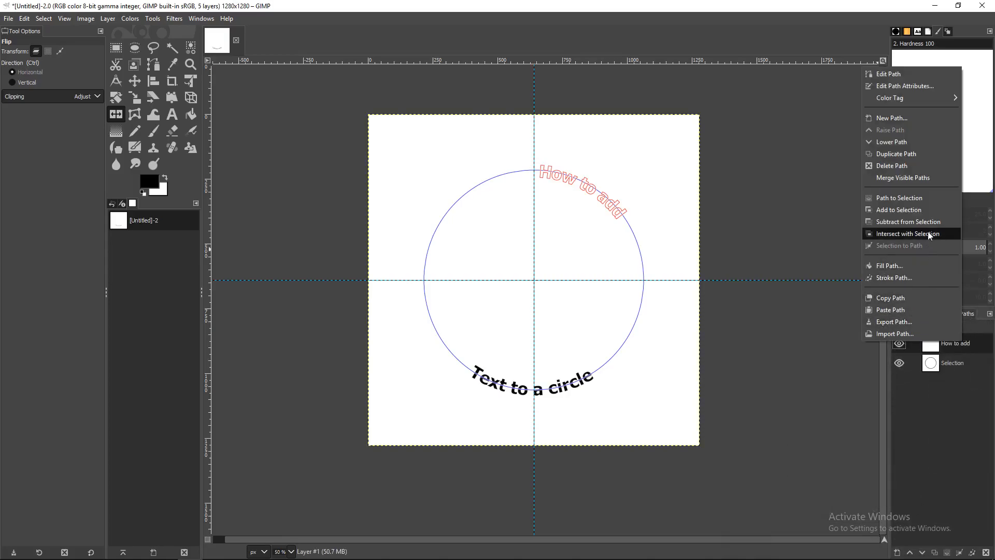
click(927, 200)
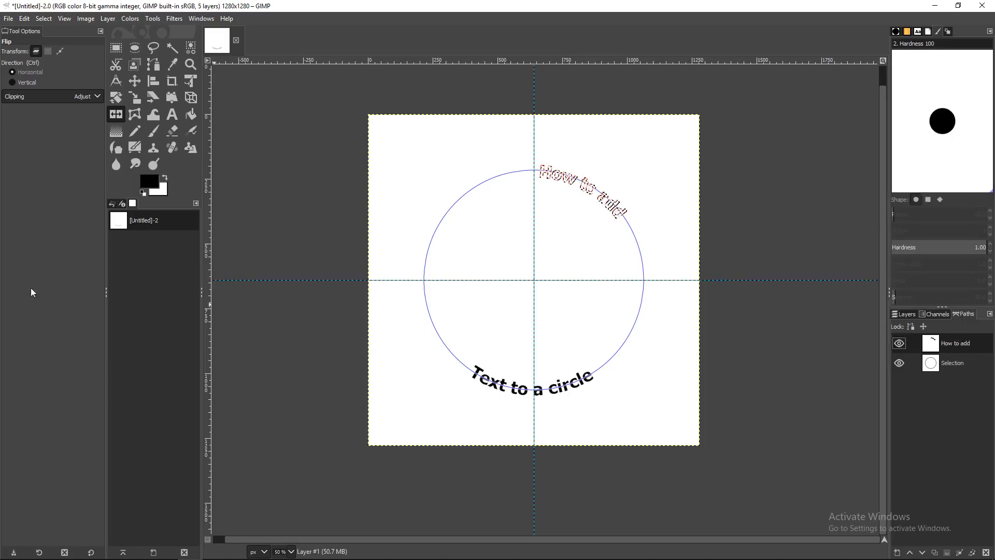
click(24, 18)
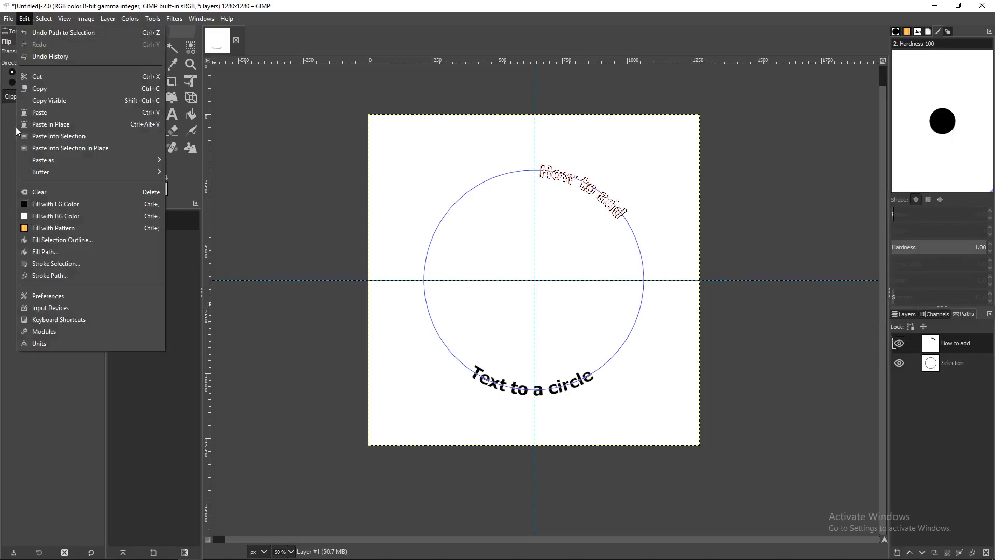
click(52, 202)
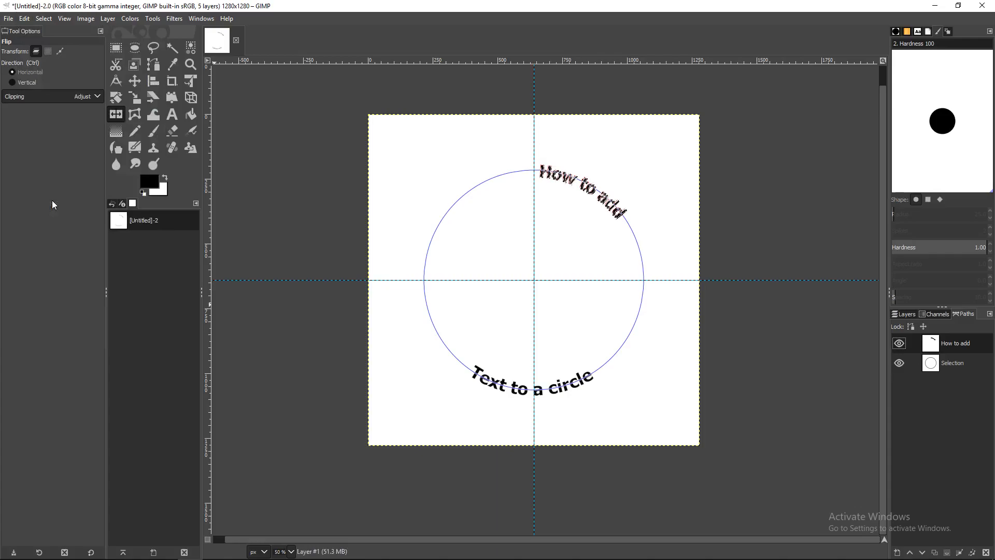
Clear the selection around the curved "How to add" text and delete the "How to add" path
click(45, 20)
click(48, 45)
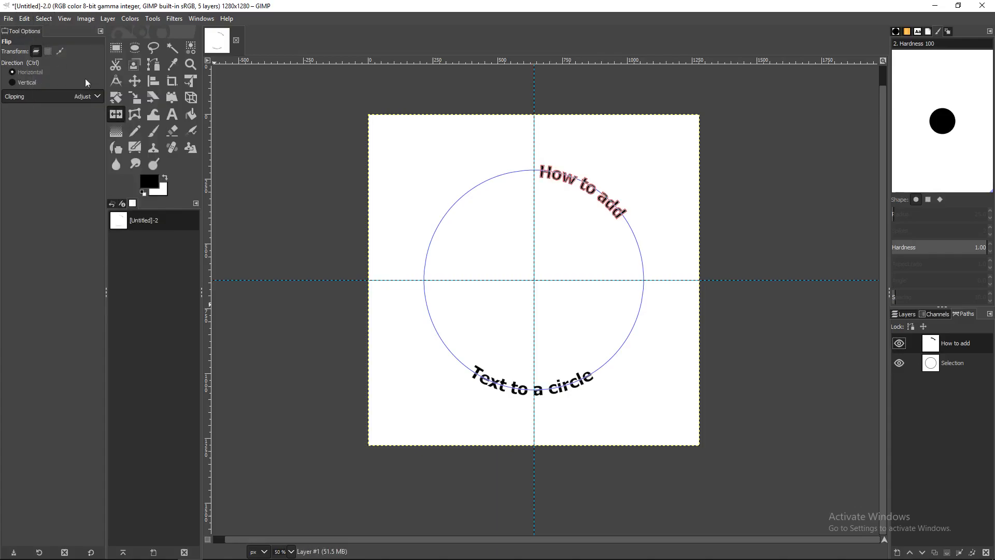
click(986, 551)
Rotate the layer with the curved "How to add" so it sits centered along the circle's top, and fit the layer to the image size
click(908, 315)
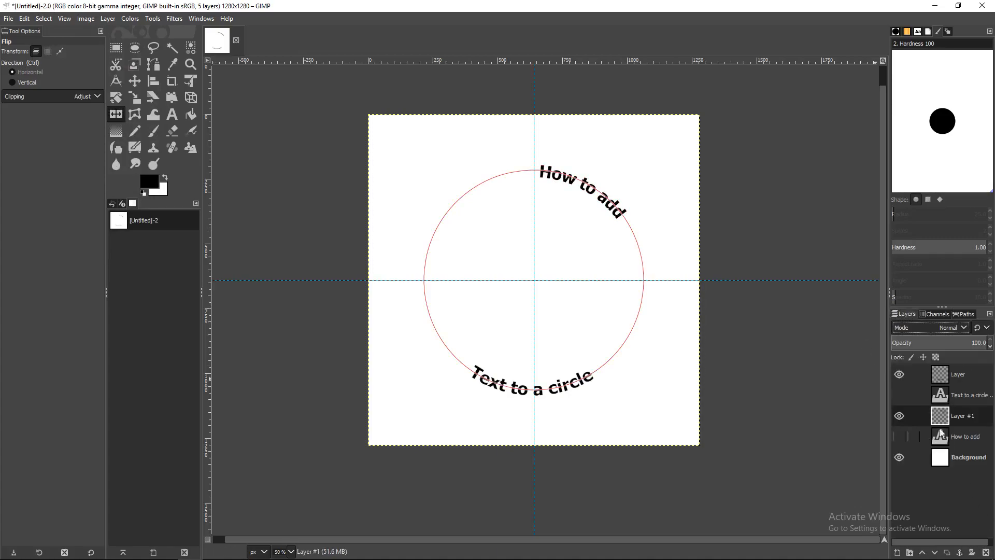
click(116, 98)
drag(559, 184, 503, 175)
key(Return)
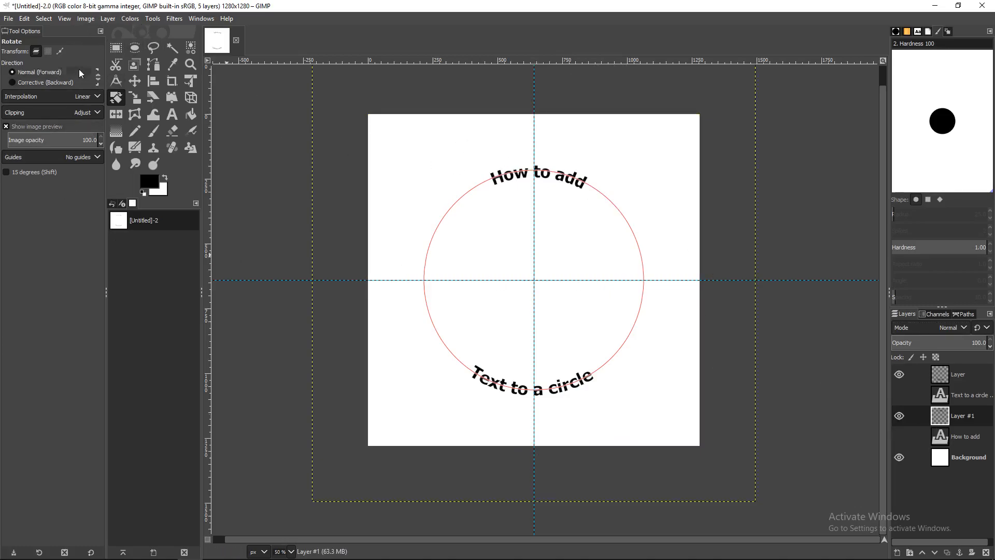
click(107, 20)
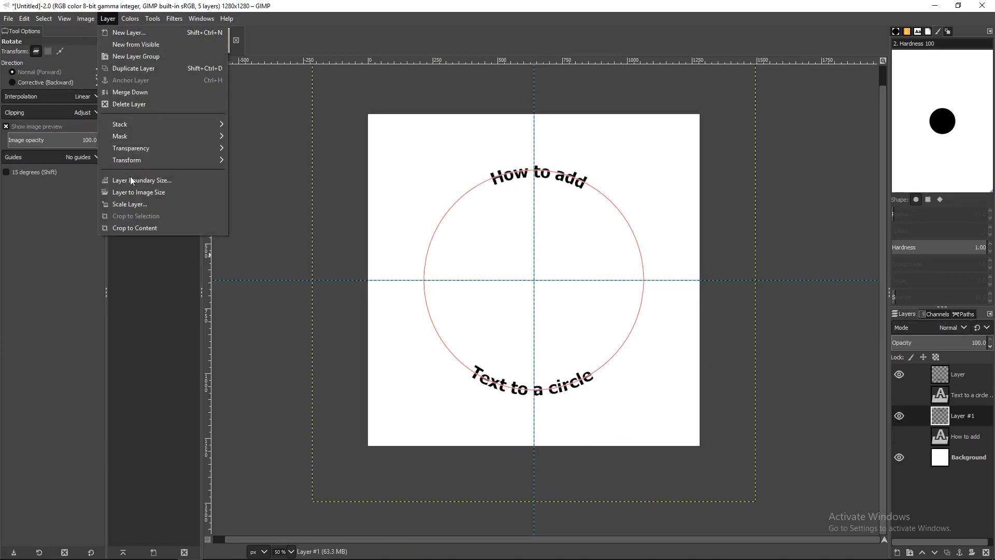
click(148, 193)
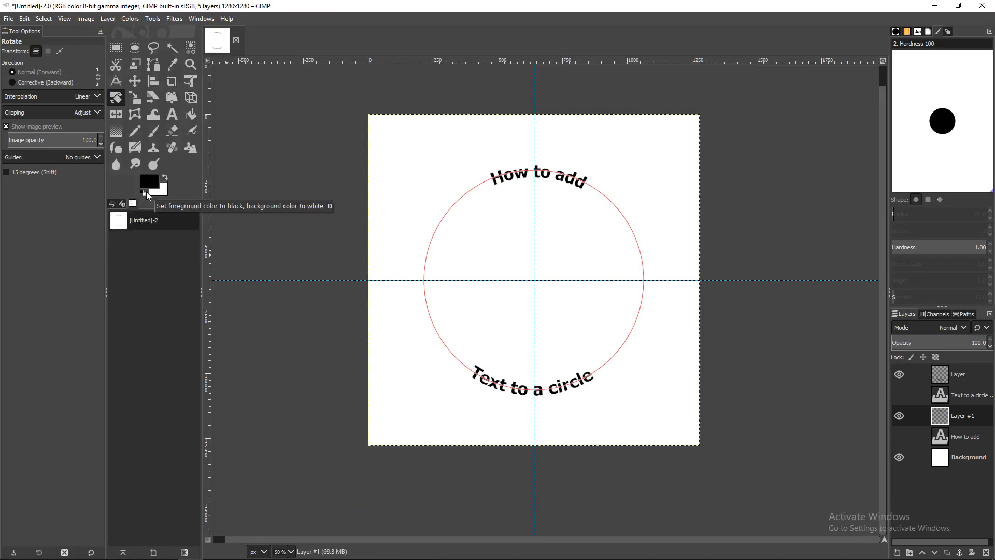
Delete the hidden original text layers "Text to a circle" and "How to add"
click(967, 395)
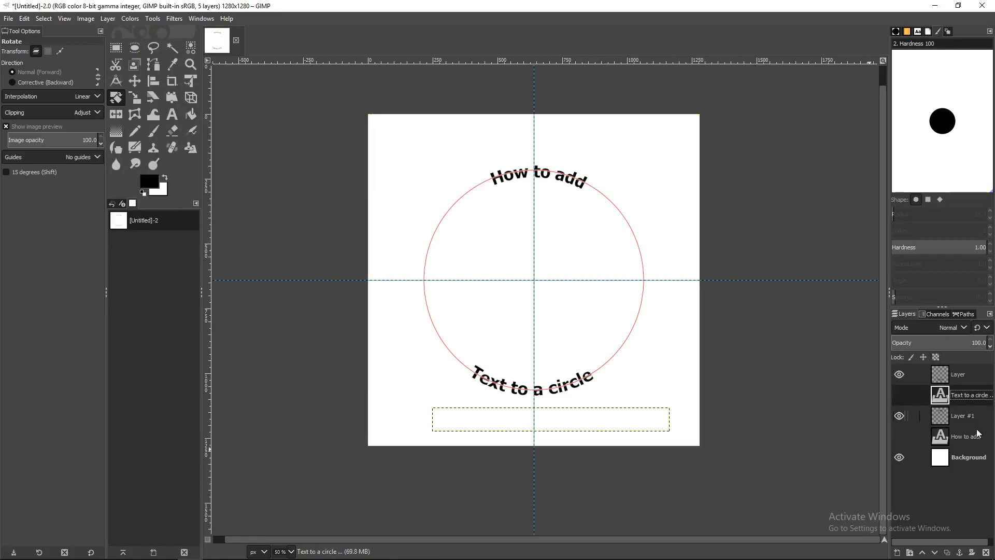
click(987, 552)
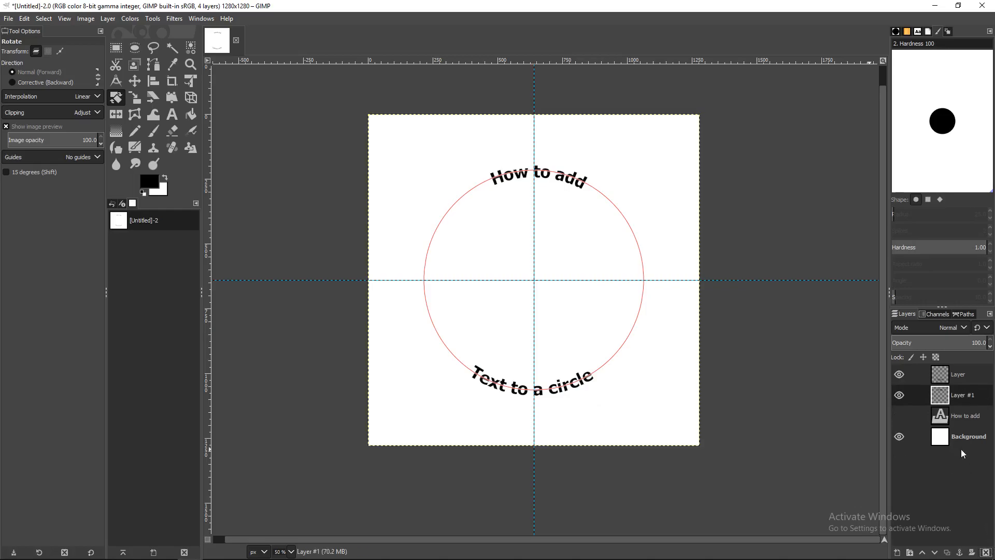
click(962, 419)
click(986, 552)
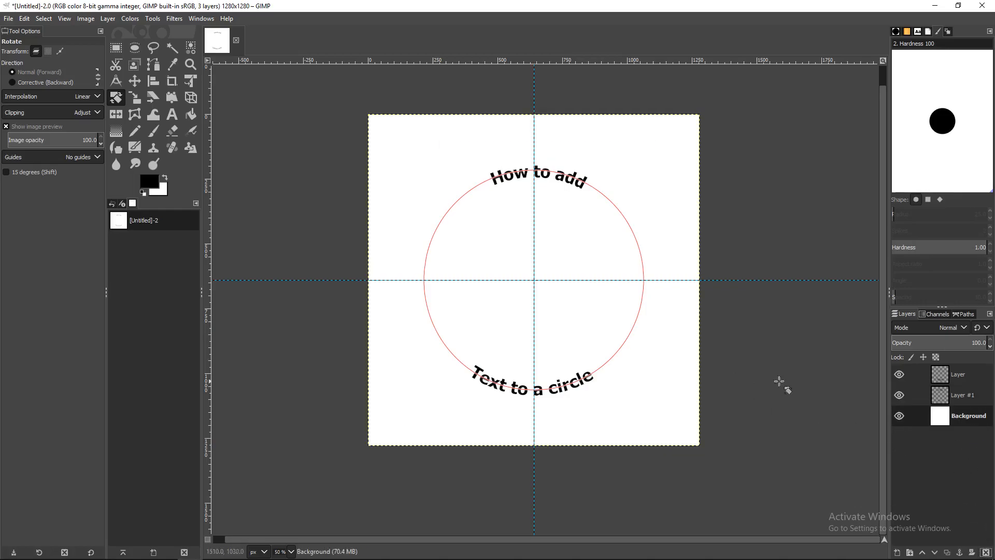
Delete the circular "Selection" path and the white Background layer
click(963, 314)
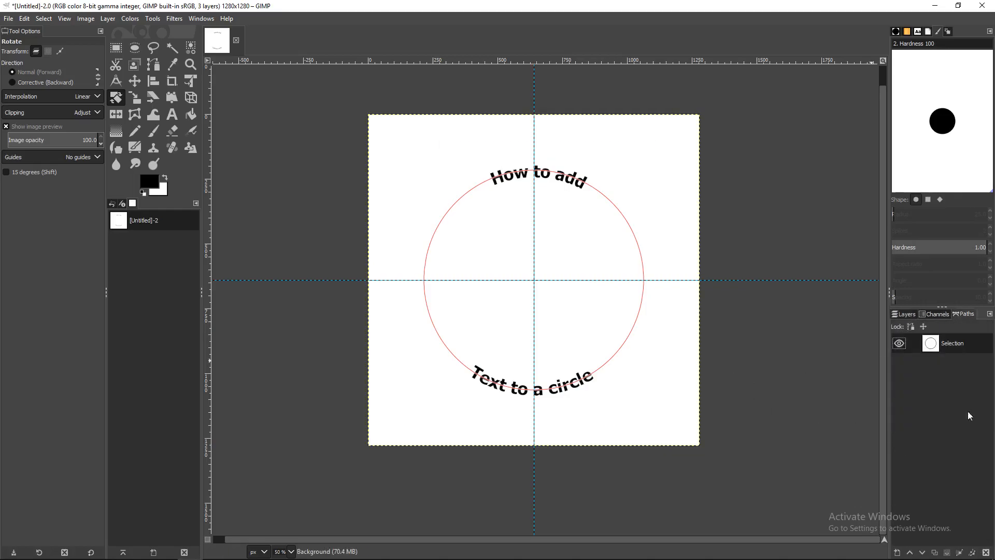
click(987, 553)
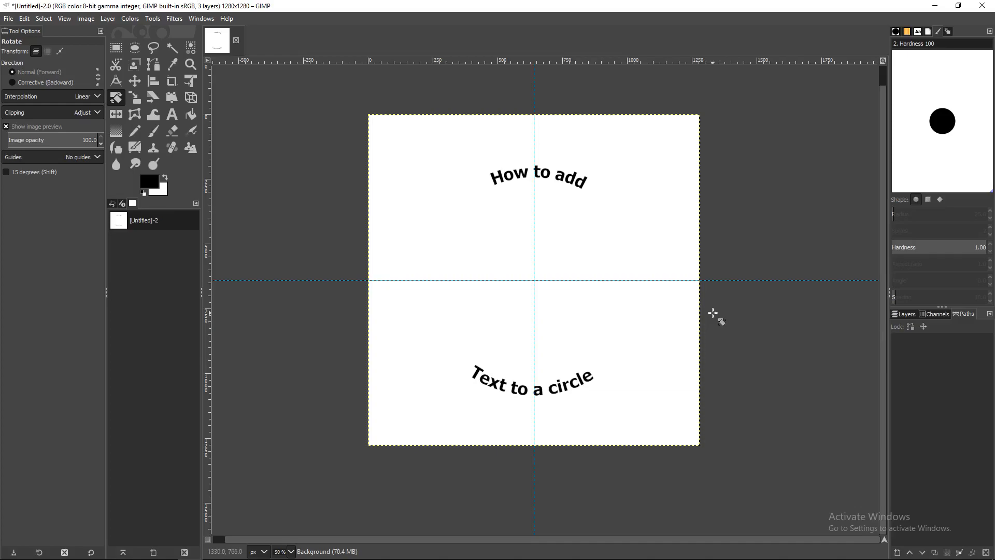
click(907, 315)
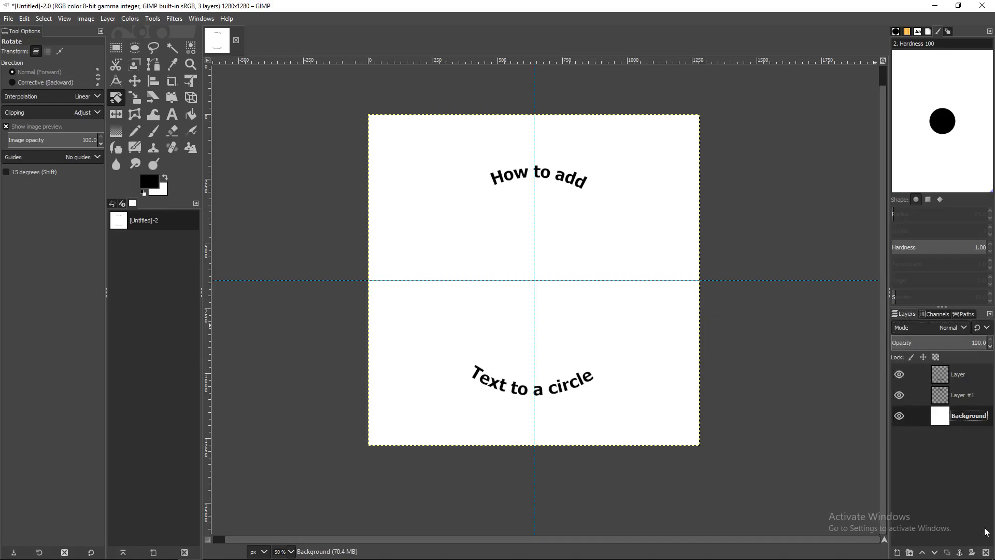
click(986, 552)
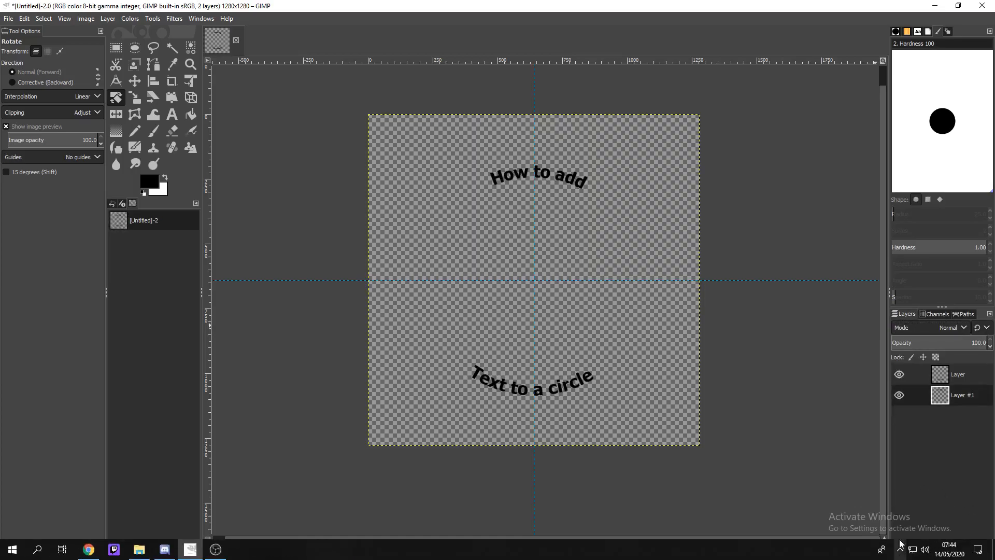
Add a transparent 1280 × 1280 px layer and place it beneath the two curved text layers
click(897, 552)
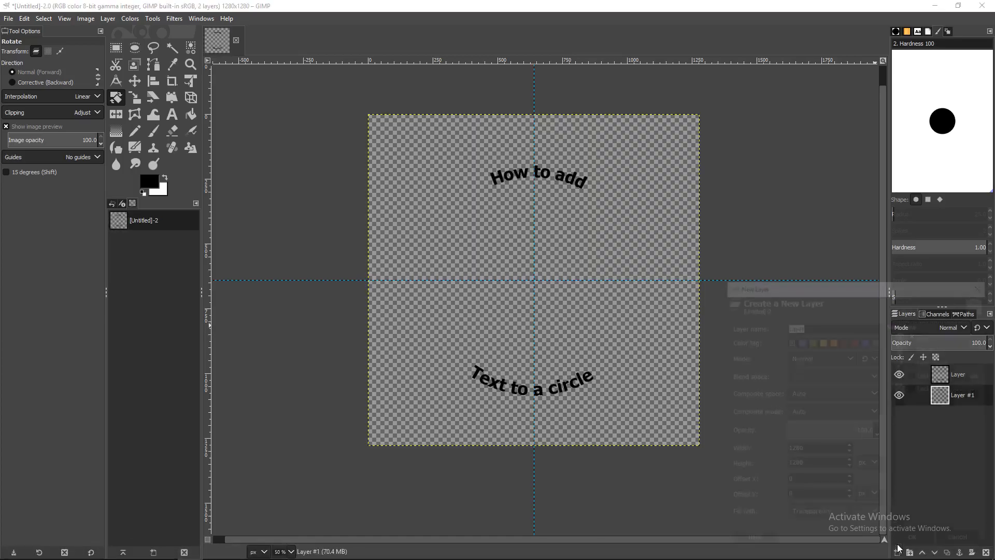
click(911, 541)
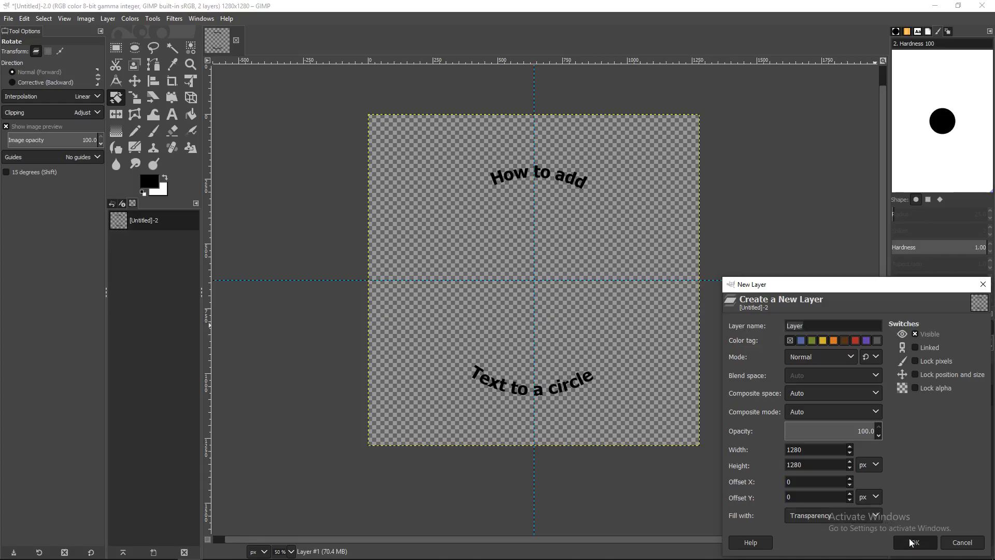
drag(993, 392, 955, 433)
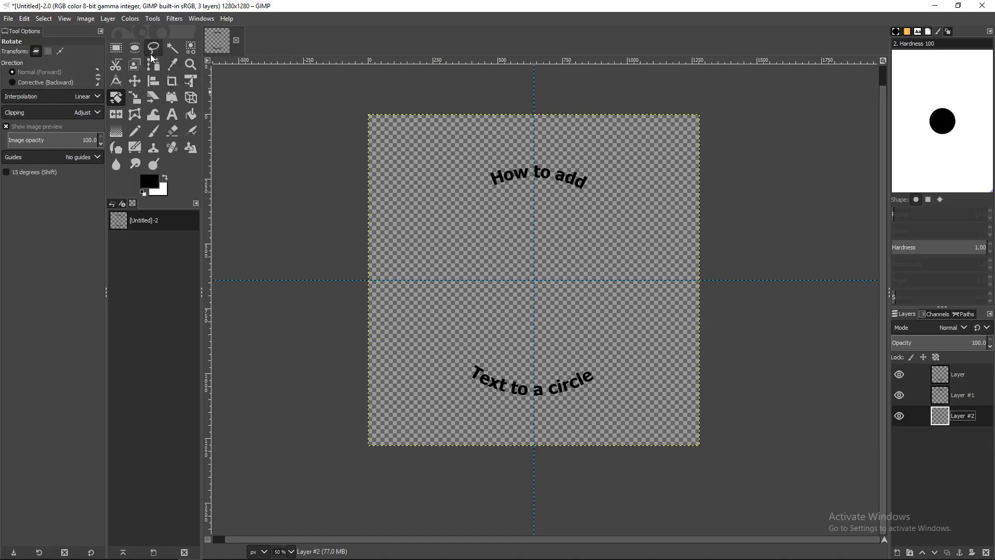
Select a circle about 932 px wide, centered on the guides' intersection, and fill it with the white background color
key(e)
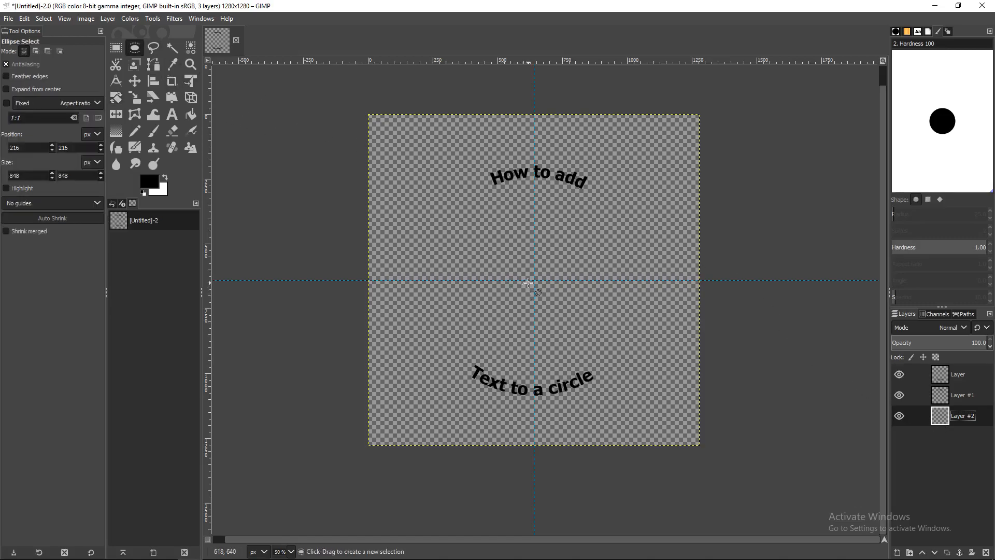
drag(535, 280, 650, 401)
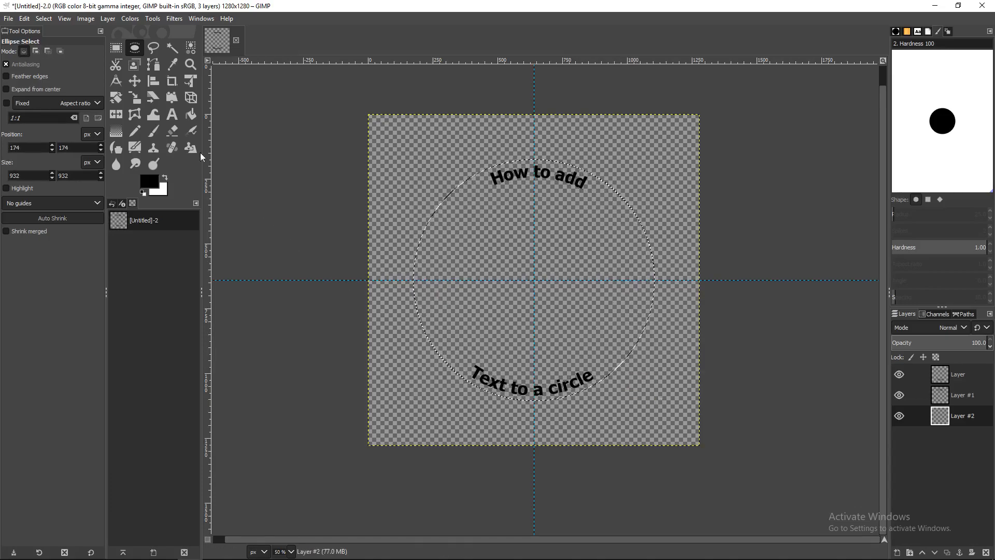
click(26, 19)
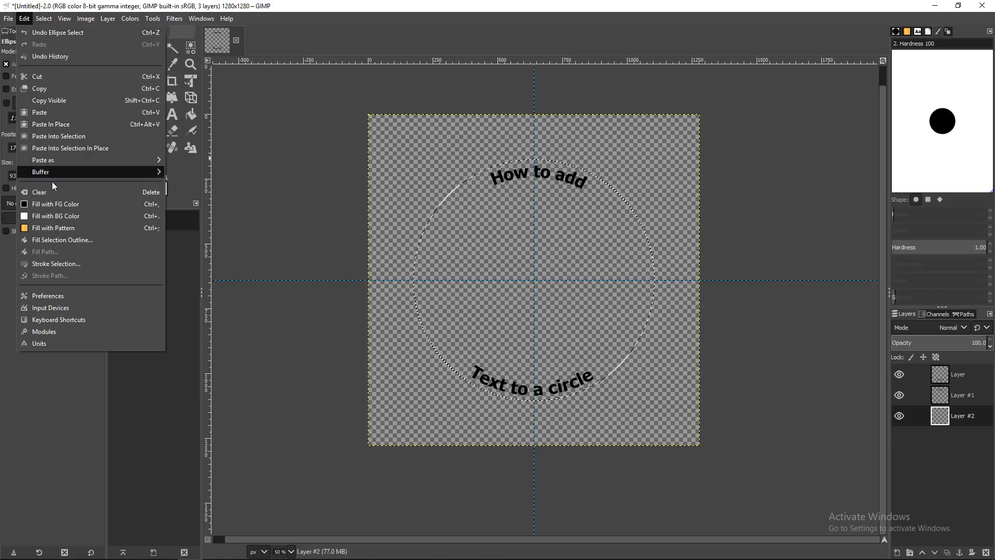
click(59, 216)
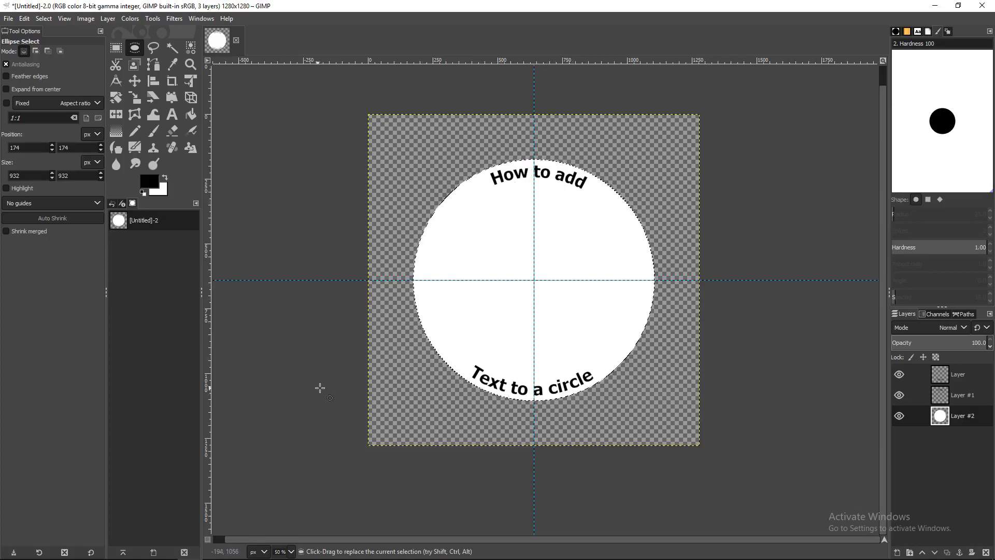
click(150, 183)
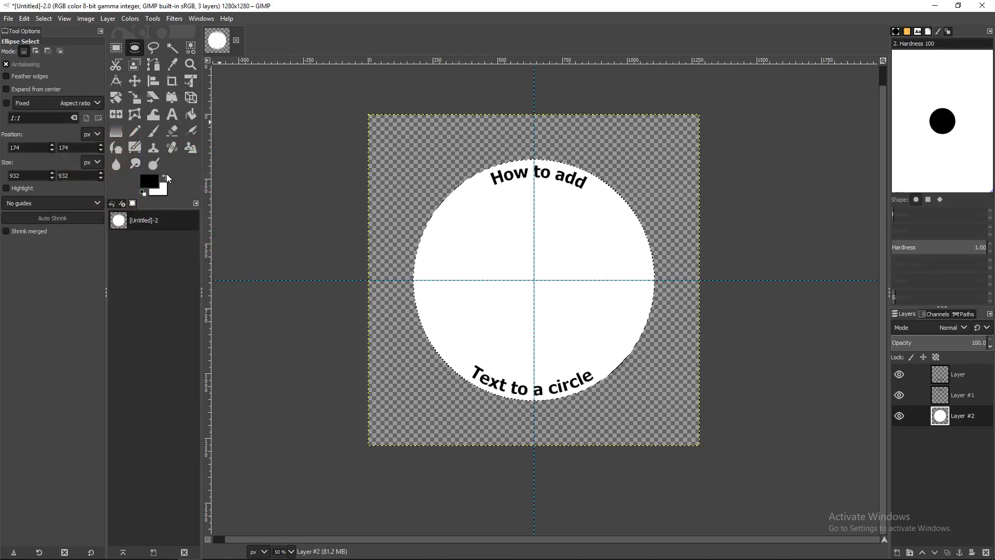
click(167, 177)
click(151, 179)
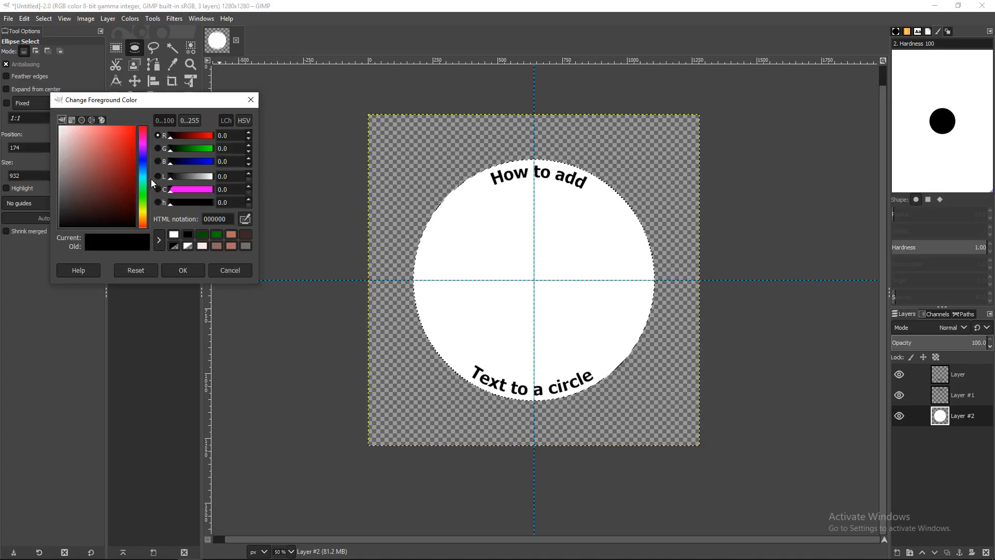
click(251, 100)
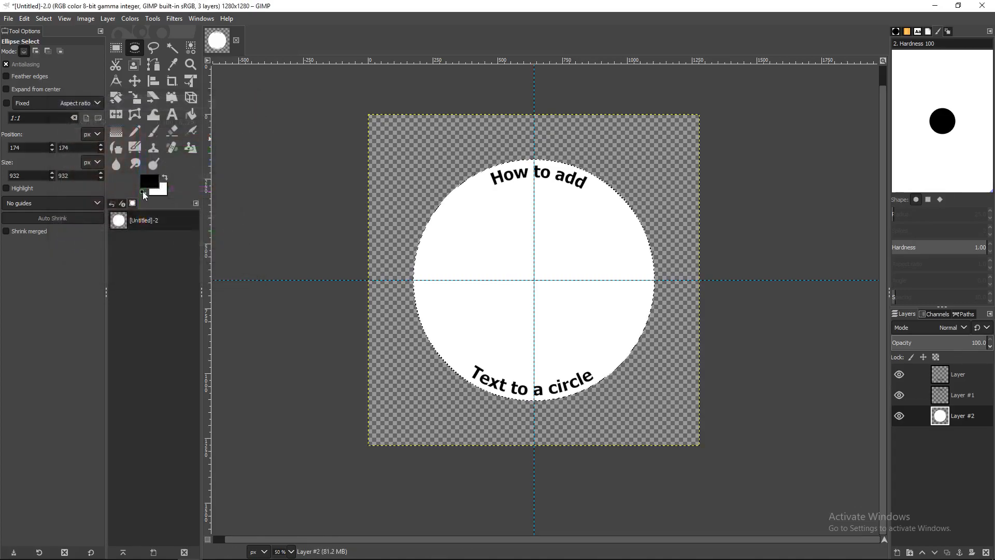